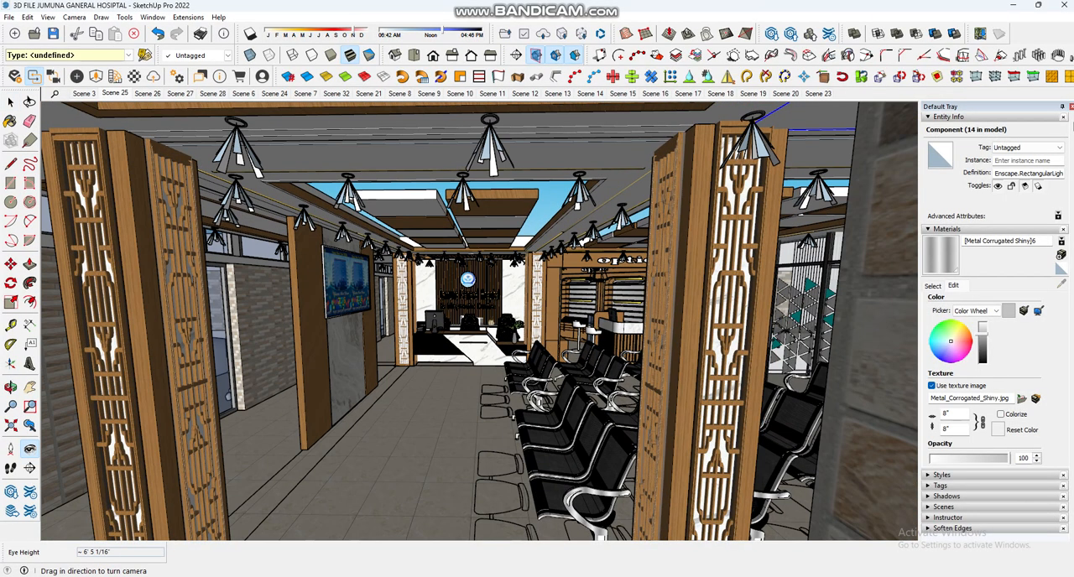
# Step: Sample the wood material of the TV partition and inspect its texture in the Enscape Material Editor
pyautogui.click(11, 120)
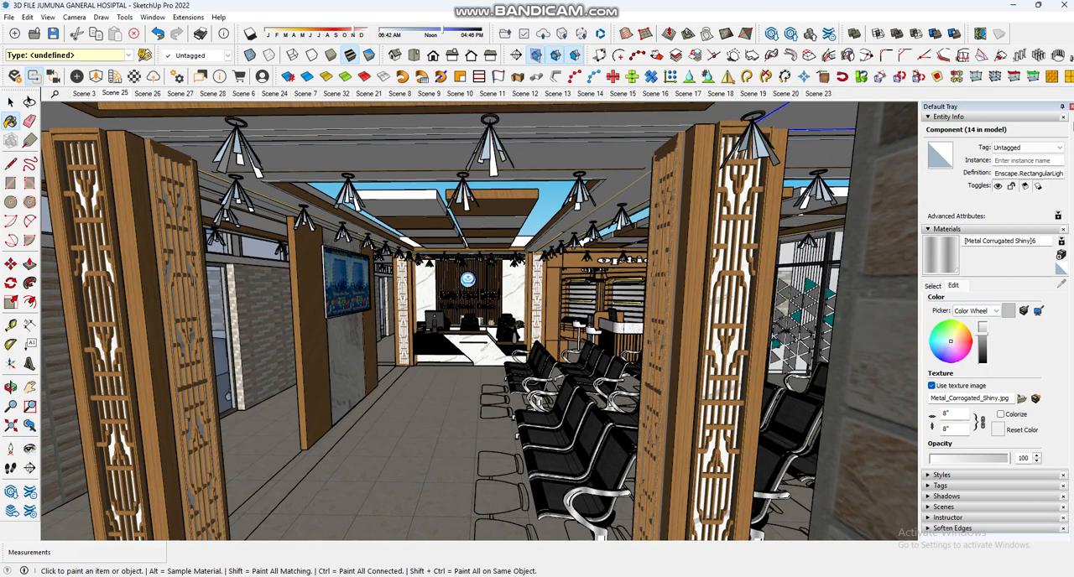
pyautogui.click(934, 286)
pyautogui.press('alt')
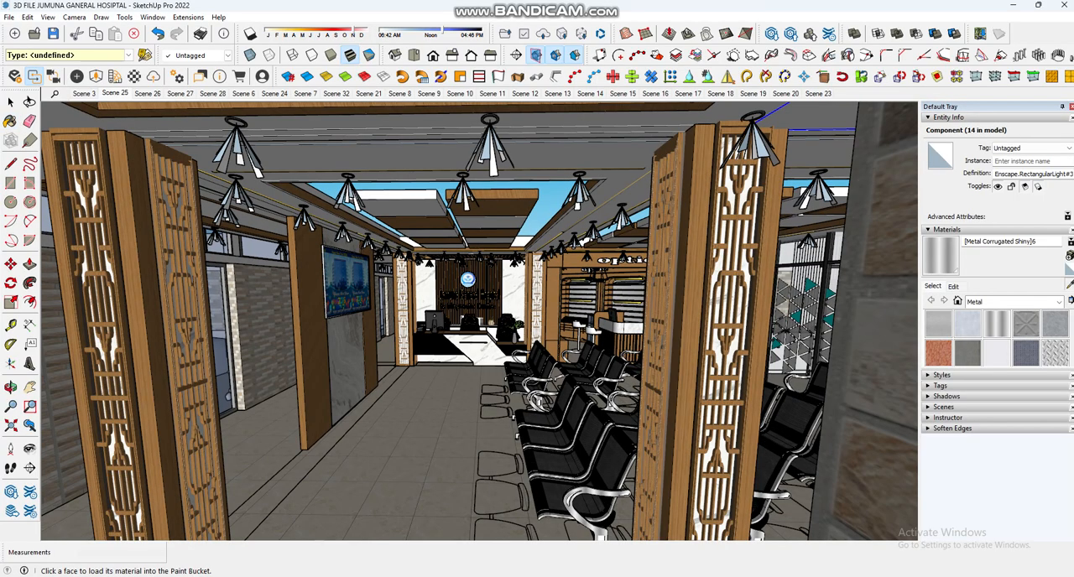
pyautogui.click(313, 335)
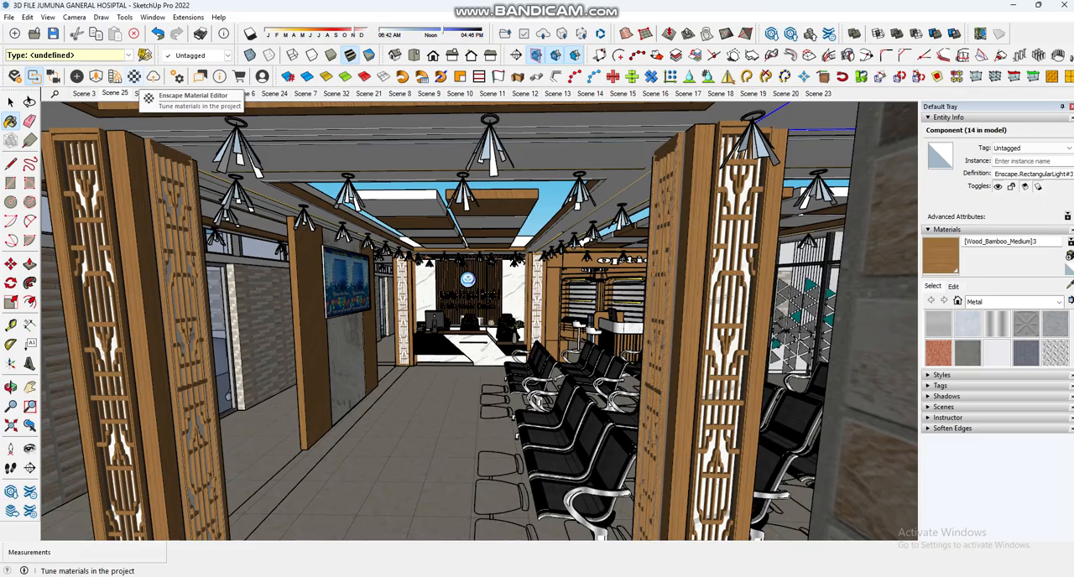
pyautogui.click(134, 77)
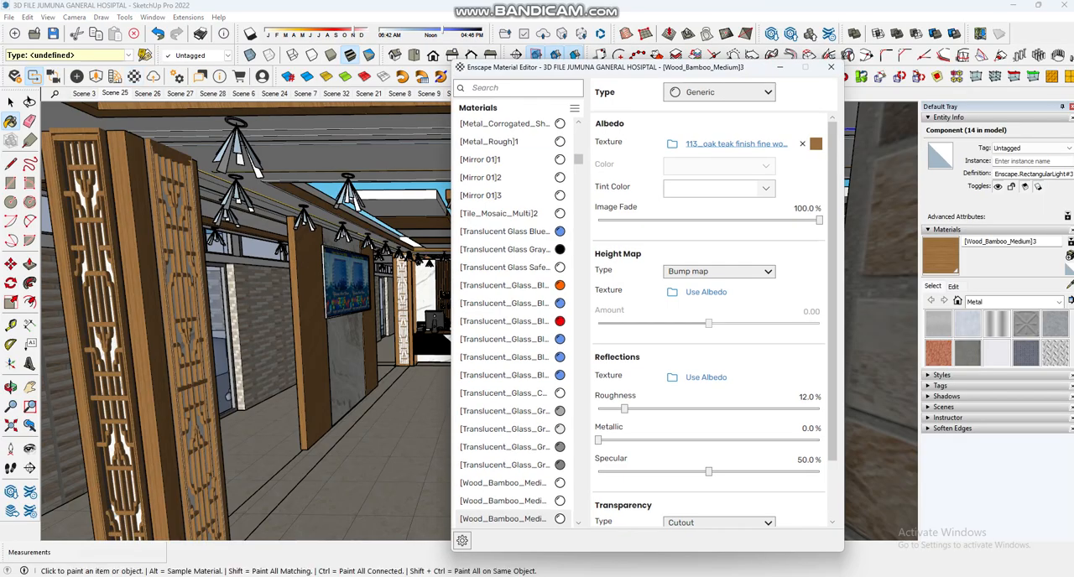
pyautogui.moveTo(816, 145)
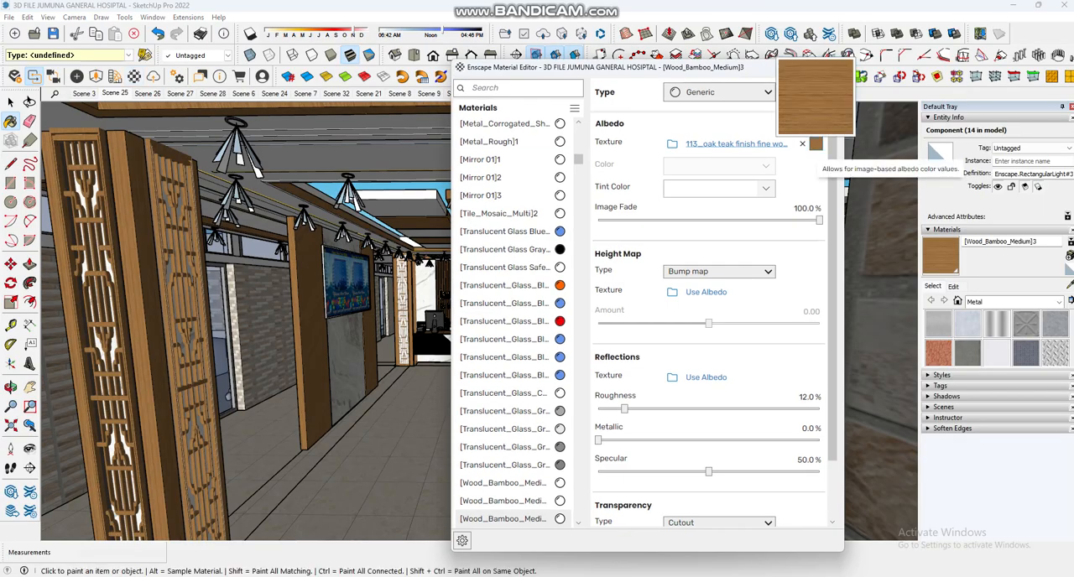
# Step: Sample the marble panel below the TV and set its material's reflection roughness to 15.2%
pyautogui.click(1070, 286)
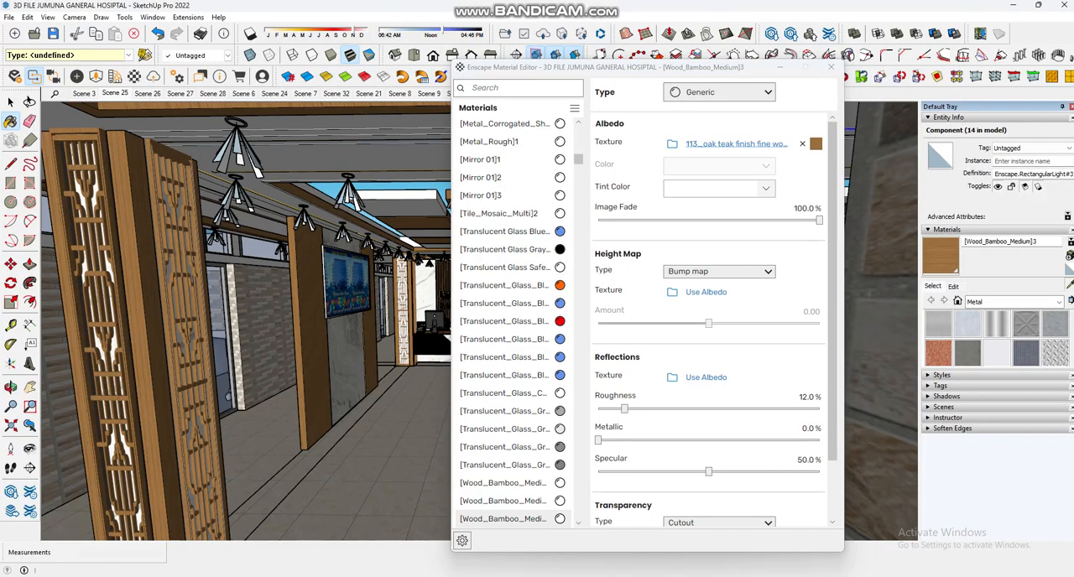
pyautogui.click(347, 369)
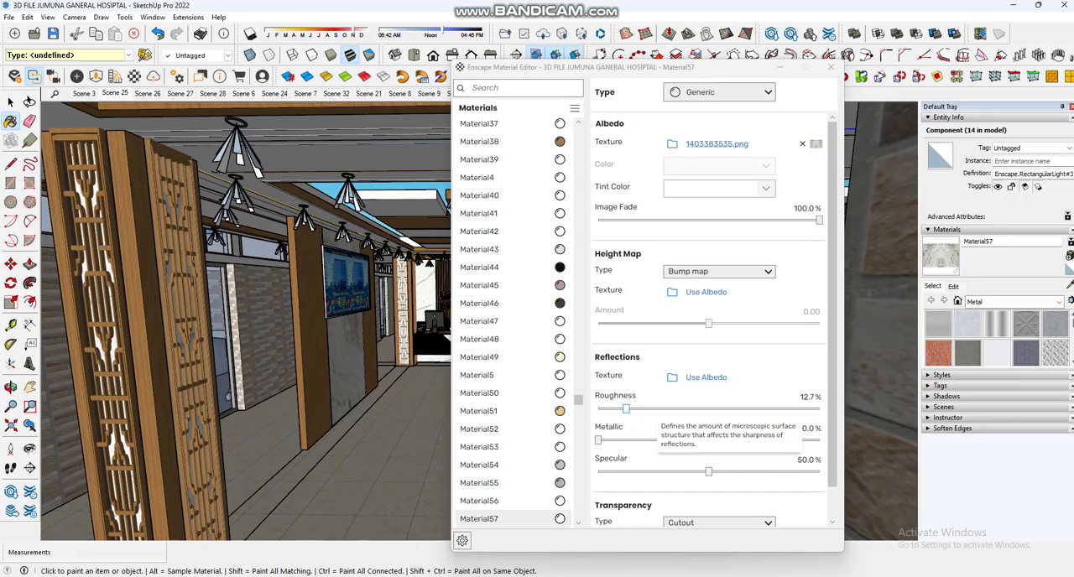
pyautogui.moveTo(626, 409); pyautogui.dragTo(630, 408)
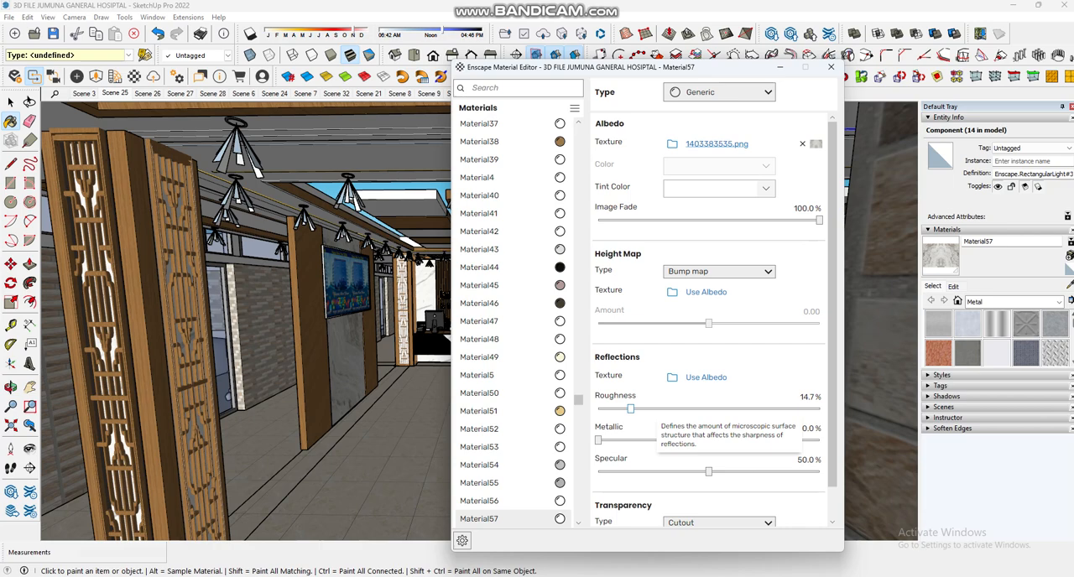
pyautogui.moveTo(630, 409)
pyautogui.mouseDown()
pyautogui.moveTo(605, 409)
pyautogui.moveTo(632, 409)
pyautogui.mouseUp()
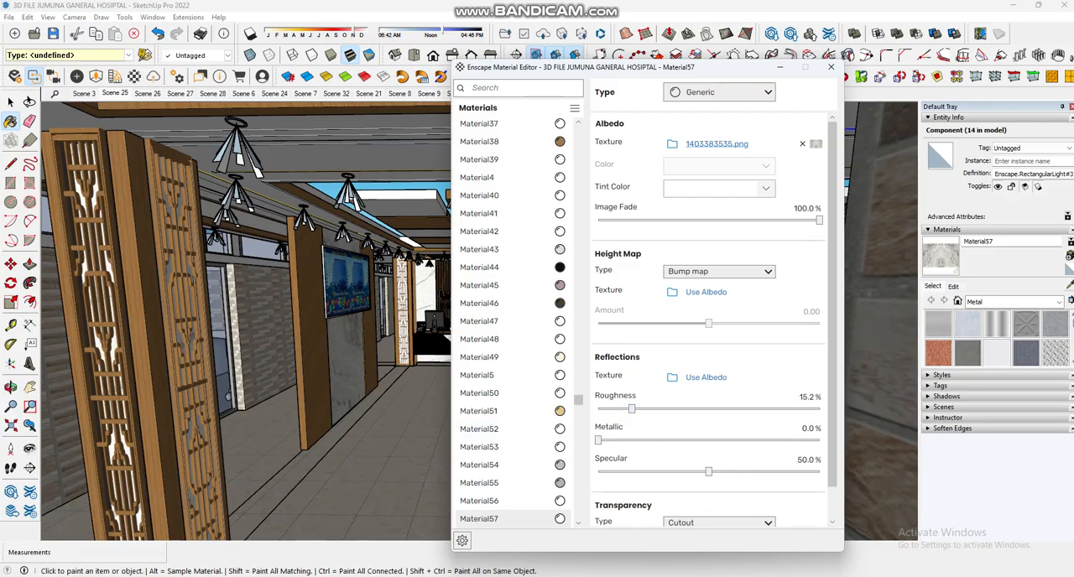
# Step: Sample the TV partition's wood again and review its albedo and reflection settings
pyautogui.click(1070, 285)
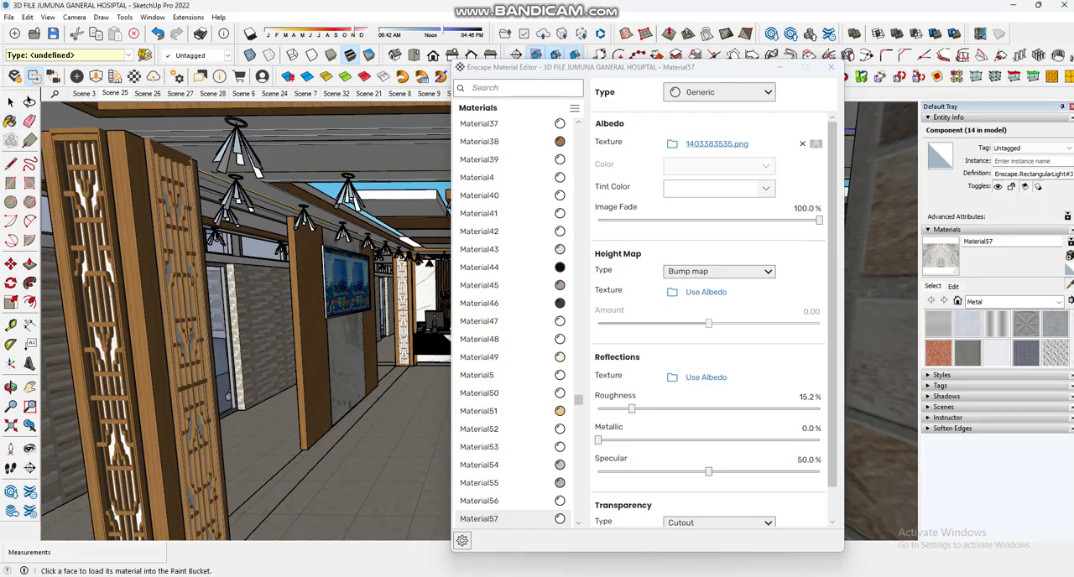
pyautogui.click(308, 352)
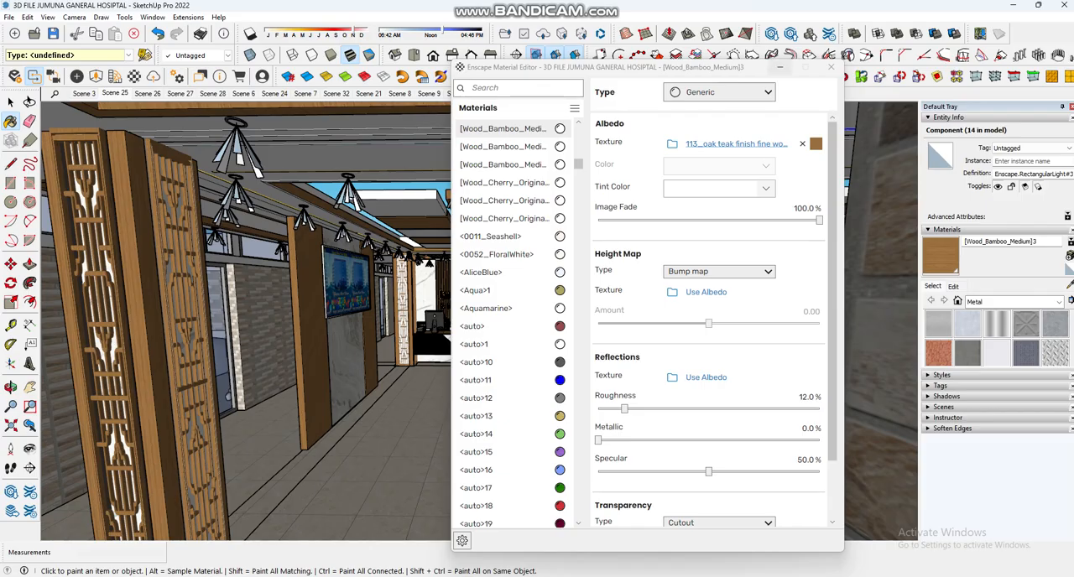
pyautogui.click(781, 67)
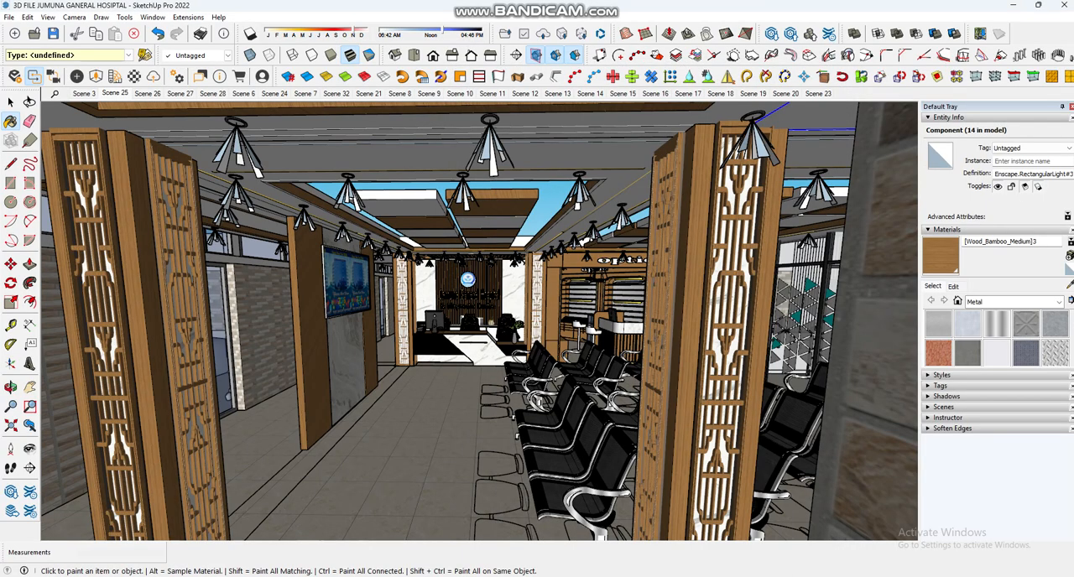
# Step: Sample the waiting area's floor tile material and examine its Enscape reflection settings
pyautogui.click(31, 449)
pyautogui.moveTo(369, 344); pyautogui.dragTo(504, 366)
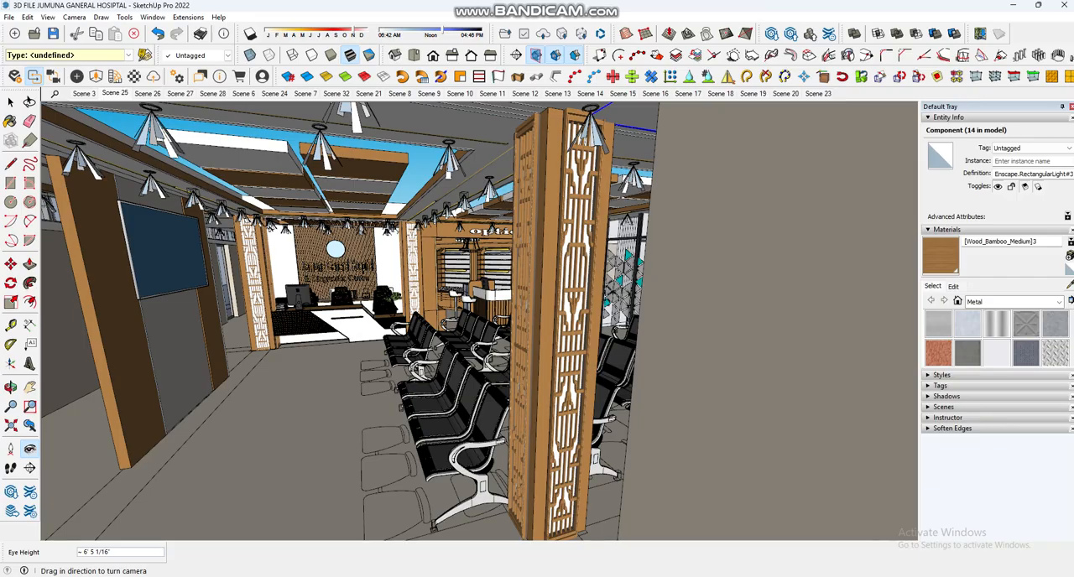
pyautogui.press('b')
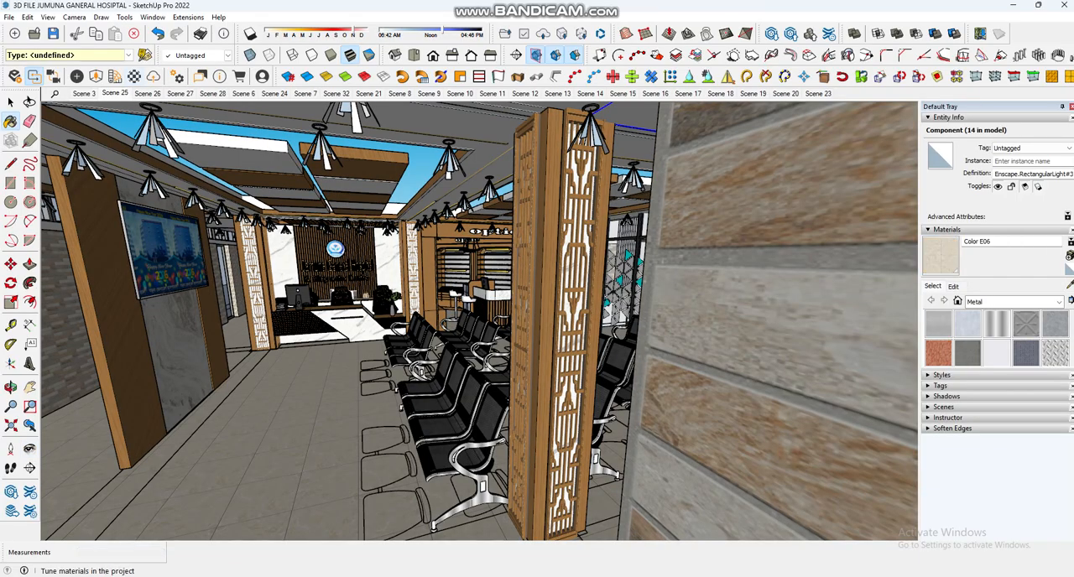
pyautogui.click(134, 77)
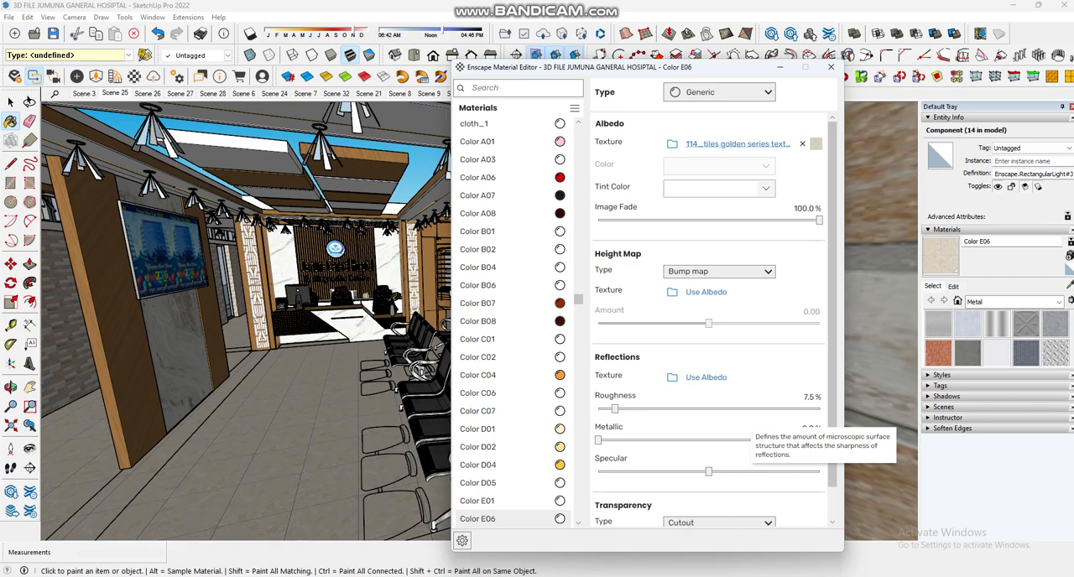
# Step: Open the ceiling group for editing and select the nearest grey suspended ceiling panel above the waiting area
pyautogui.scroll(2, 344, 294)
pyautogui.moveTo(344, 294); pyautogui.dragTo(335, 270, button='middle')
pyautogui.scroll(3, 323, 306)
pyautogui.click(29, 449)
pyautogui.moveTo(336, 285); pyautogui.dragTo(340, 369)
pyautogui.moveTo(340, 336)
pyautogui.mouseDown(button='middle')
pyautogui.moveTo(335, 391)
pyautogui.moveTo(333, 334)
pyautogui.mouseUp(button='middle')
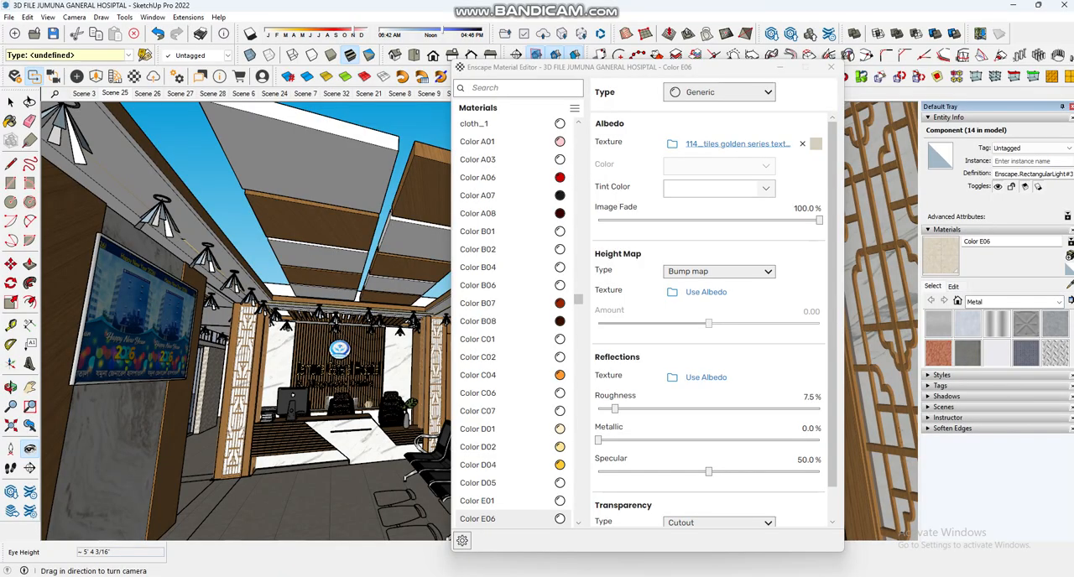
pyautogui.press('b')
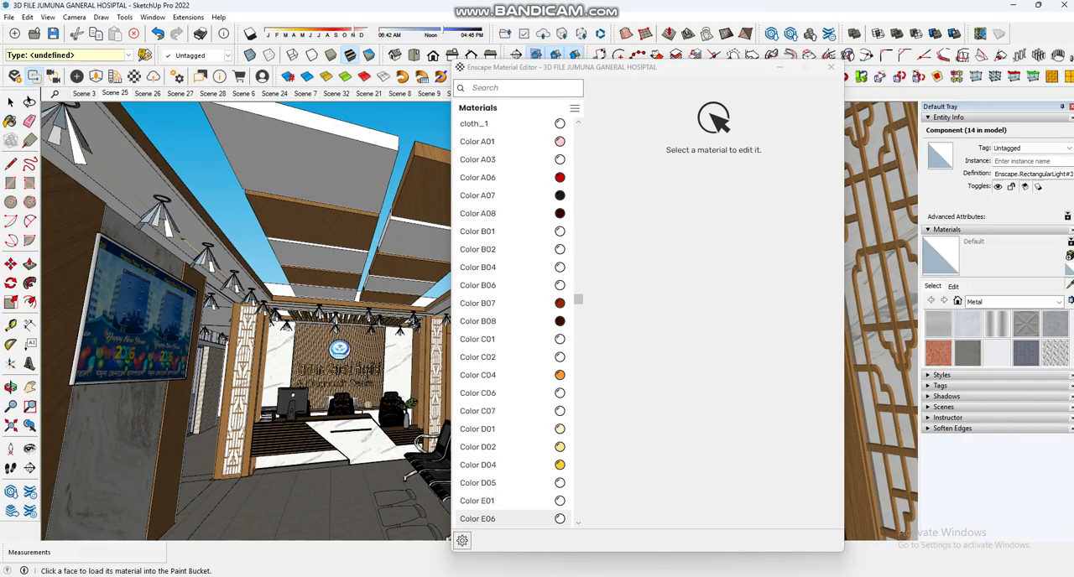
pyautogui.press('space')
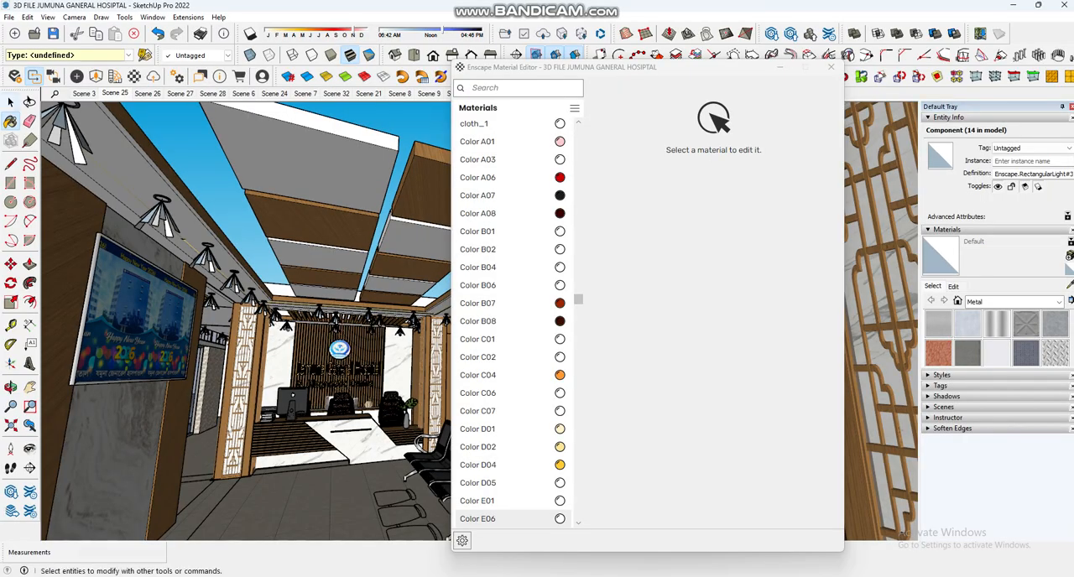
pyautogui.click(315, 163)
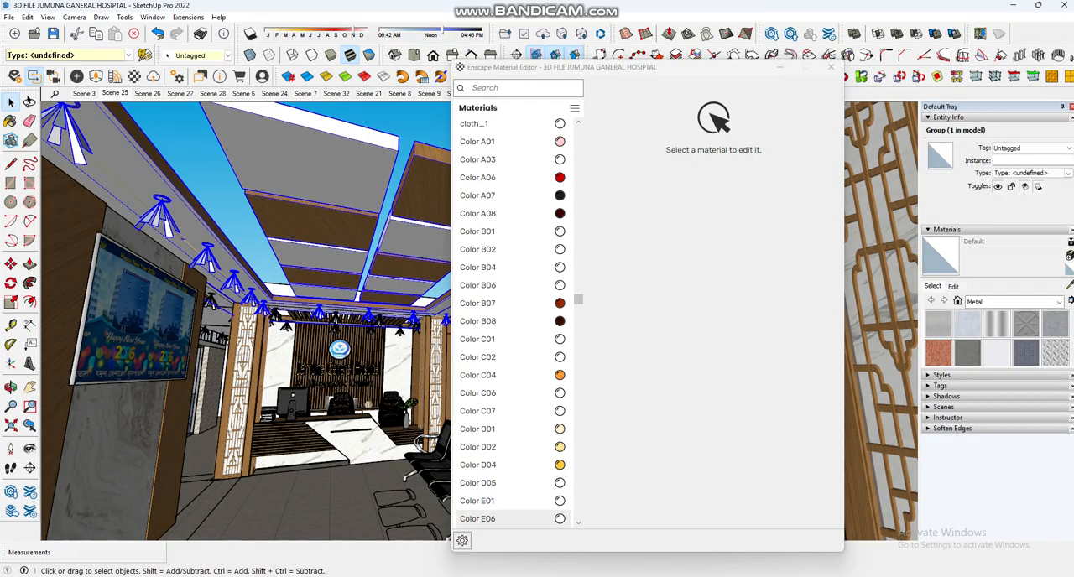
pyautogui.doubleClick(315, 164)
pyautogui.tripleClick(315, 163)
pyautogui.press('b')
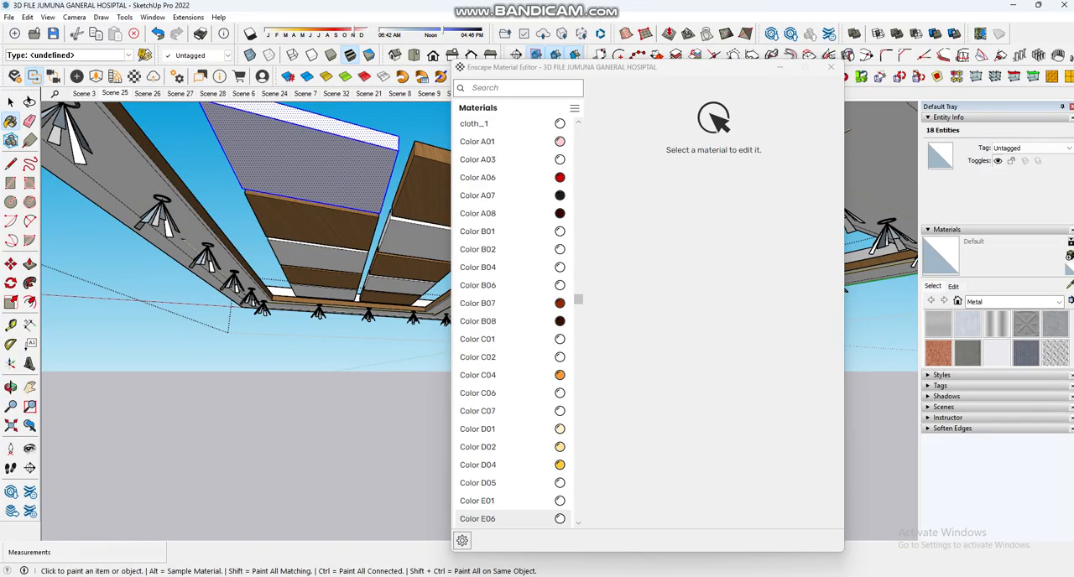
# Step: Reopen the Enscape Material Editor and sample the selected grey ceiling panel's underside to check its material
pyautogui.click(831, 67)
pyautogui.click(135, 76)
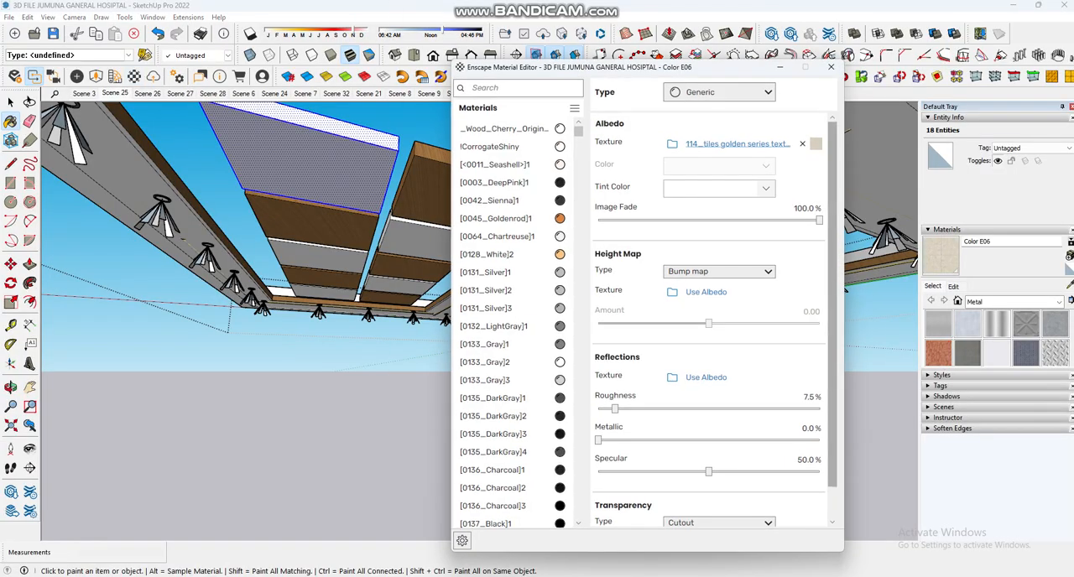
pyautogui.click(1070, 286)
pyautogui.click(315, 161)
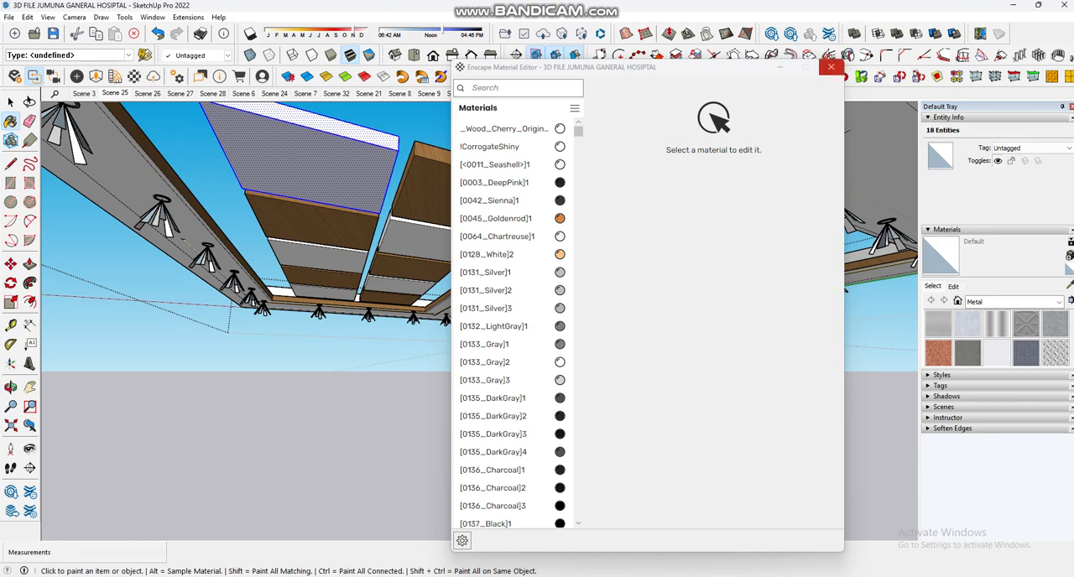
pyautogui.click(831, 66)
# Step: Sample the wood of the adjacent suspended ceiling panel and check it in the Enscape Material Editor
pyautogui.click(1070, 286)
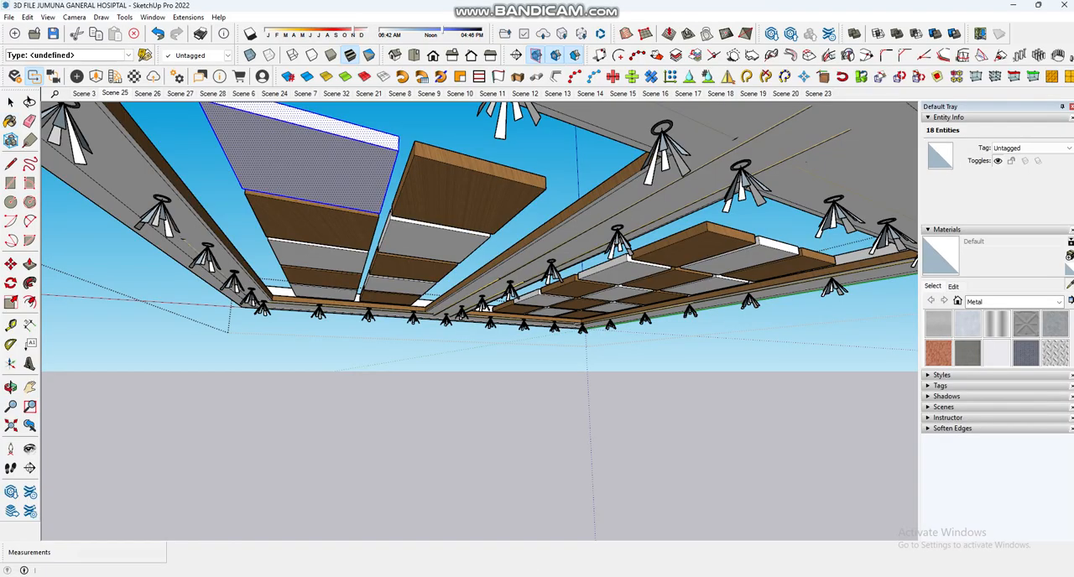
pyautogui.click(467, 184)
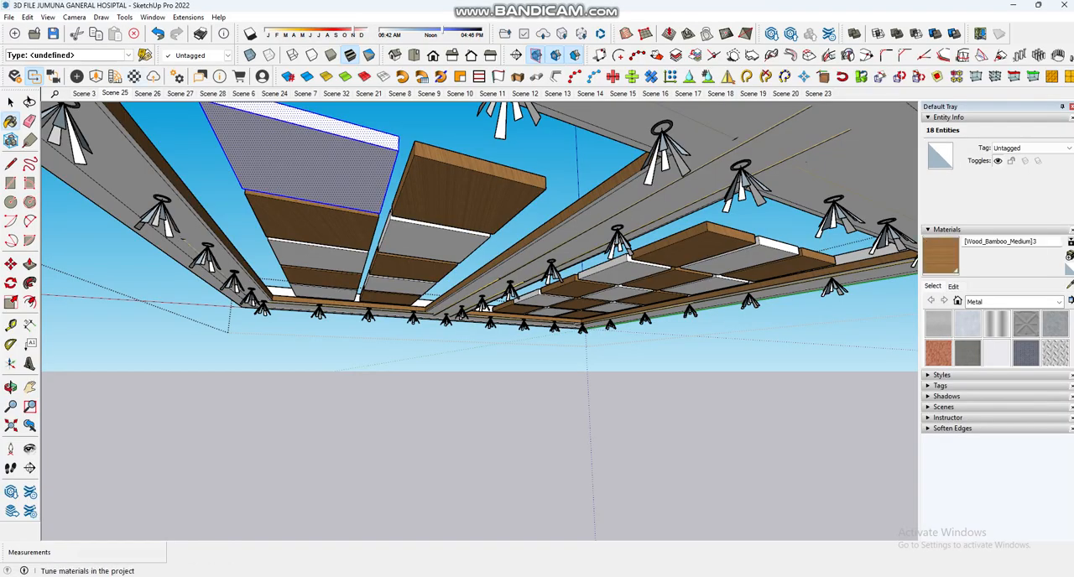
pyautogui.click(135, 76)
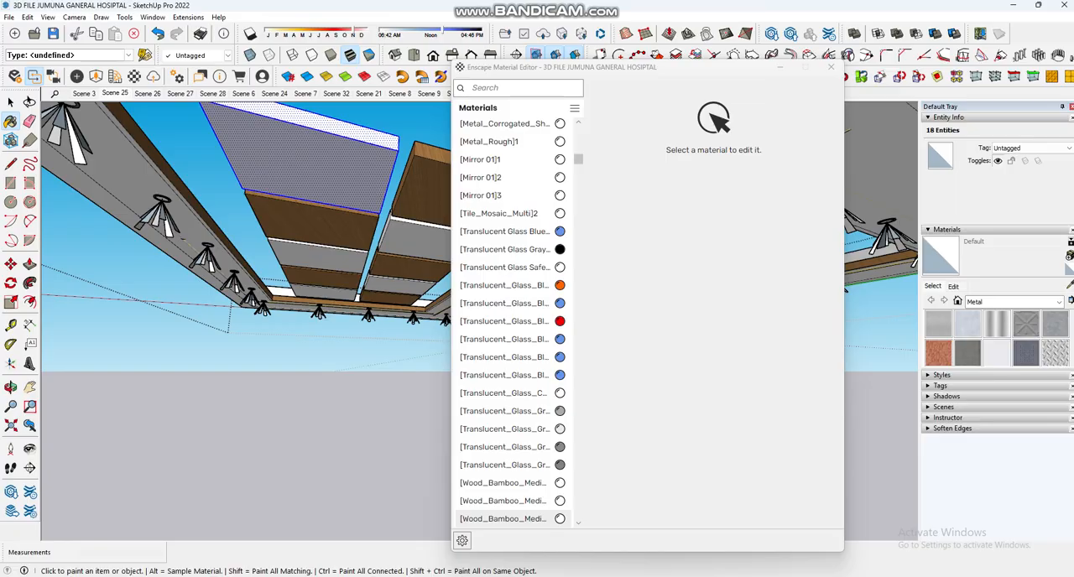
pyautogui.click(831, 66)
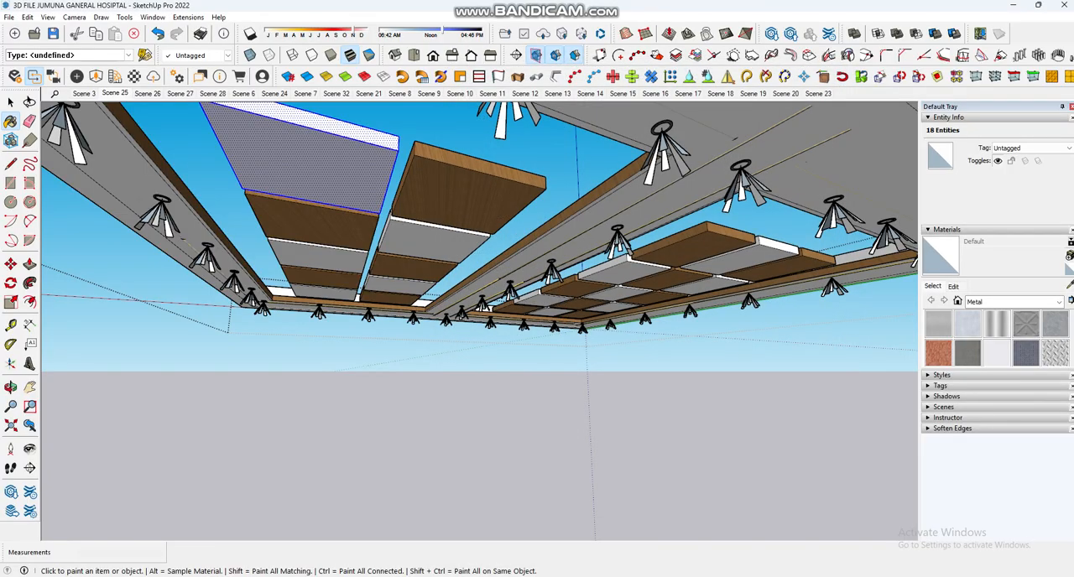
# Step: Sample the white ceiling panel's side material and review its reflection settings in the Enscape Material Editor
pyautogui.press('alt')
pyautogui.moveTo(654, 302); pyautogui.dragTo(527, 279, button='middle')
pyautogui.click(528, 279)
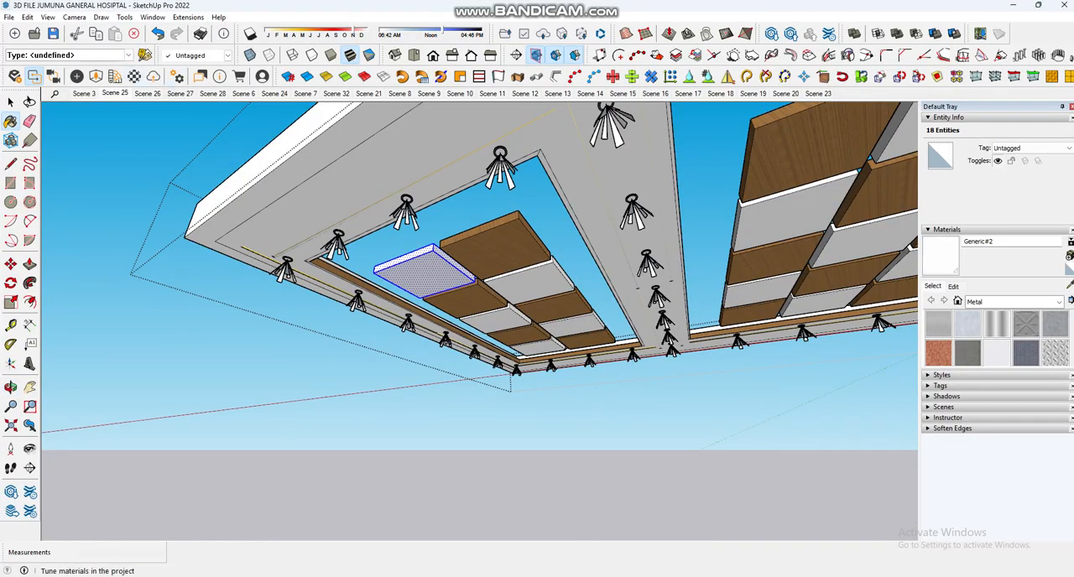
pyautogui.click(134, 76)
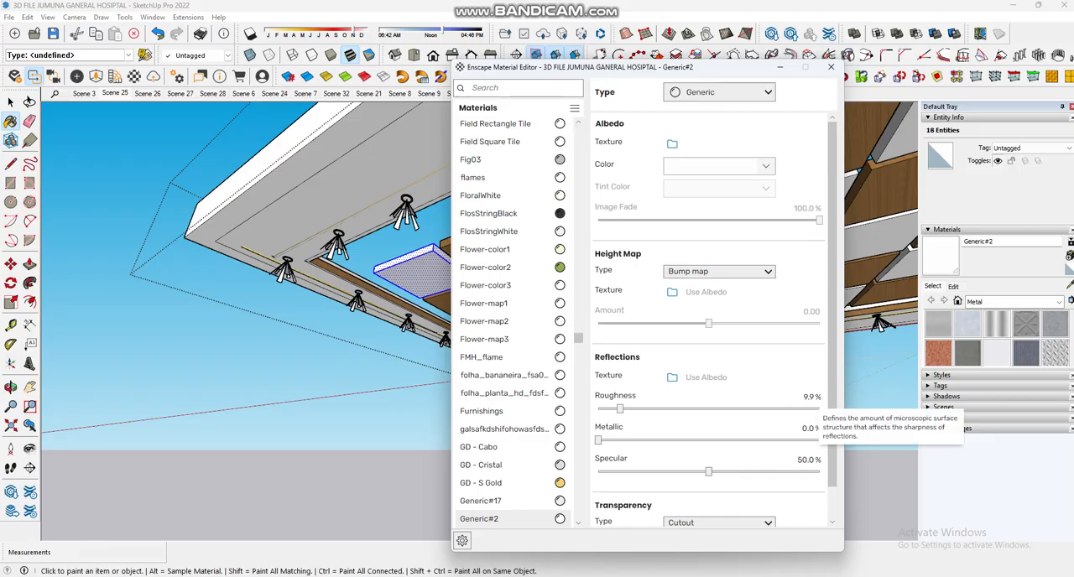
pyautogui.click(831, 67)
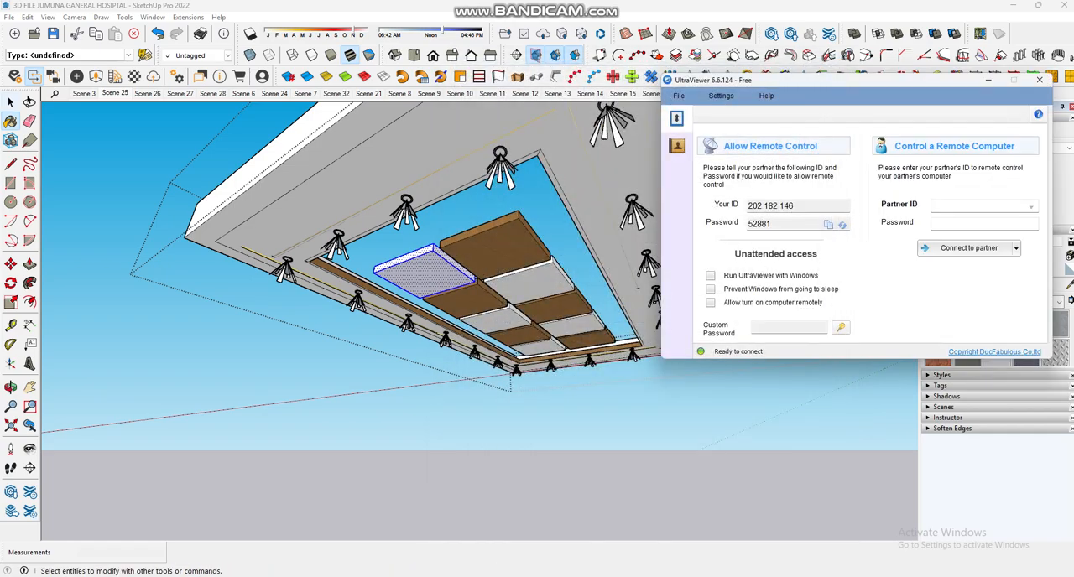
# Step: Switch to the Enscape render window and look around the rendered waiting area
pyautogui.moveTo(825, 576)
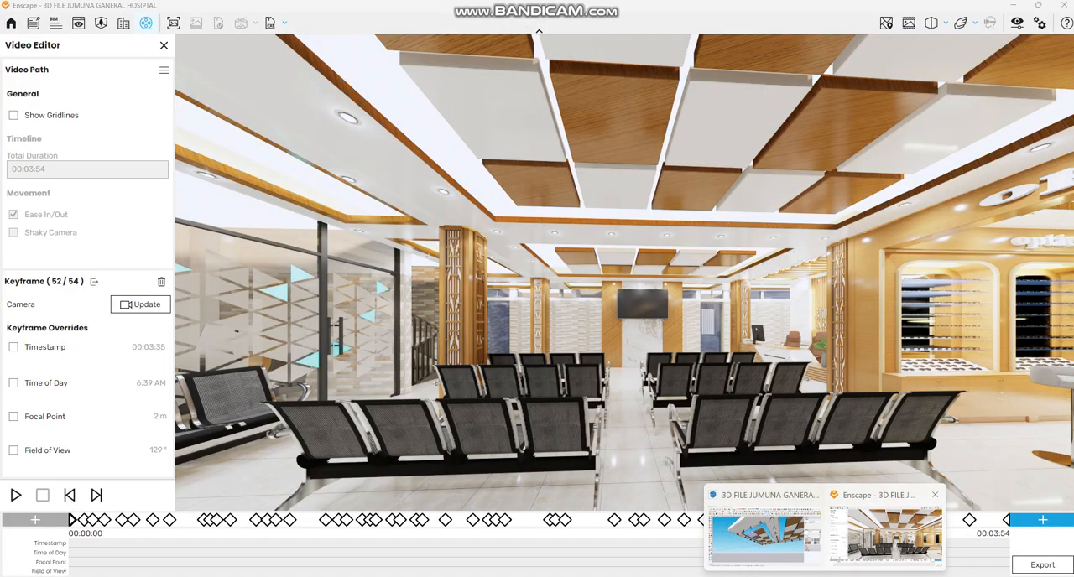
pyautogui.click(885, 537)
pyautogui.moveTo(621, 302); pyautogui.dragTo(683, 303)
pyautogui.click(1013, 5)
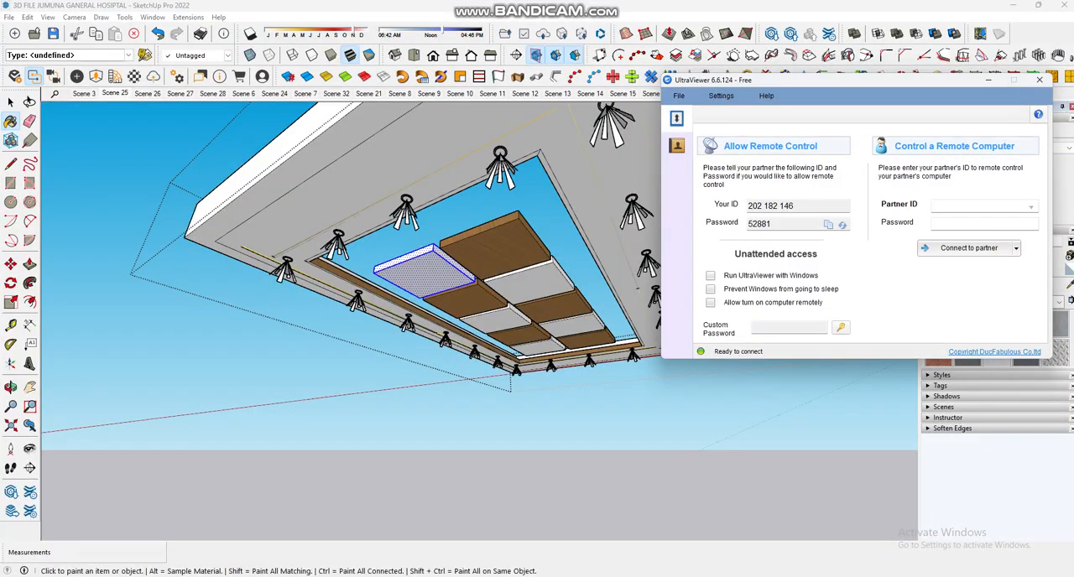
# Step: Sample the yellow light strip above the ceiling recess and open its self-illuminated material settings in the Enscape Material Editor
pyautogui.moveTo(470, 210); pyautogui.dragTo(502, 281, button='middle')
pyautogui.scroll(3, 470, 244)
pyautogui.moveTo(277, 327); pyautogui.dragTo(342, 384, button='middle')
pyautogui.scroll(3, 343, 384)
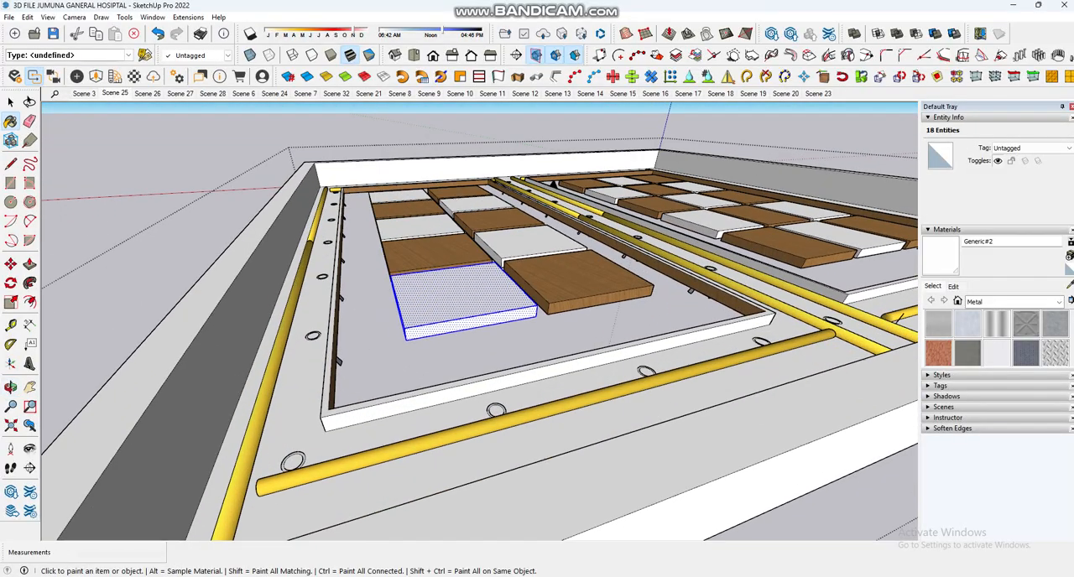
pyautogui.click(1070, 286)
pyautogui.click(822, 337)
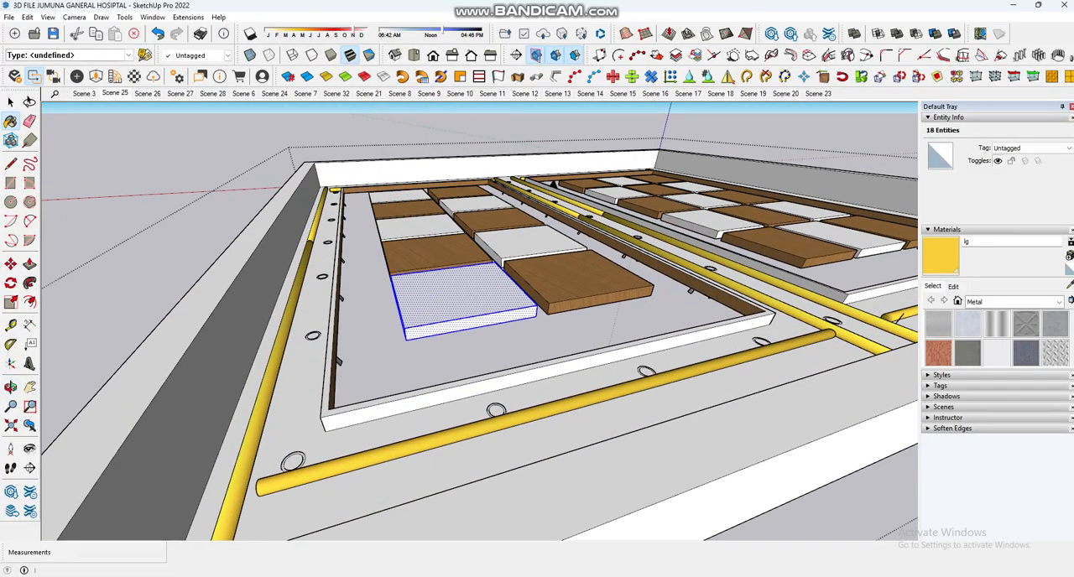
pyautogui.click(953, 287)
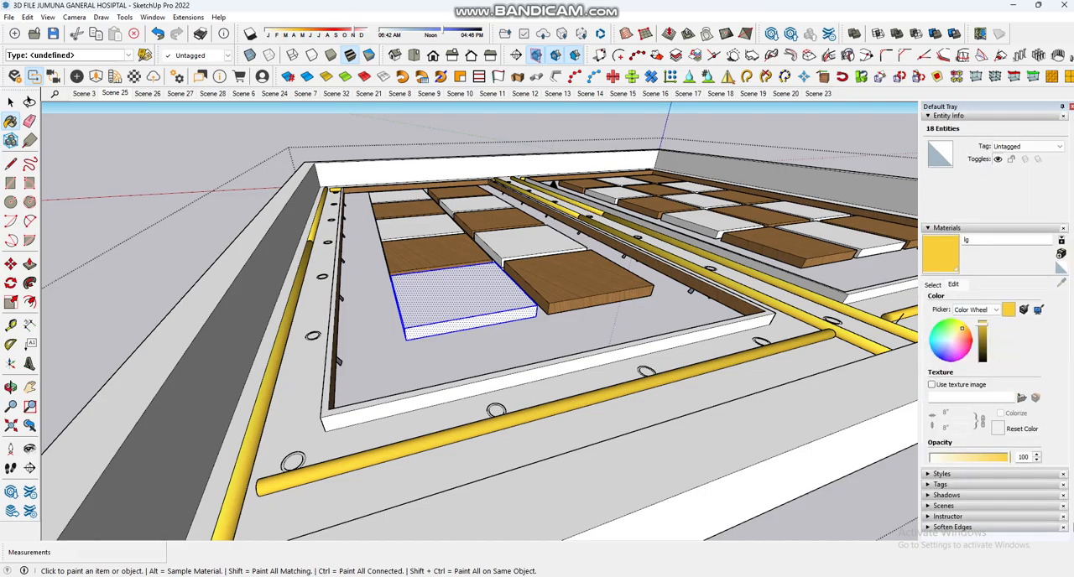
pyautogui.click(134, 76)
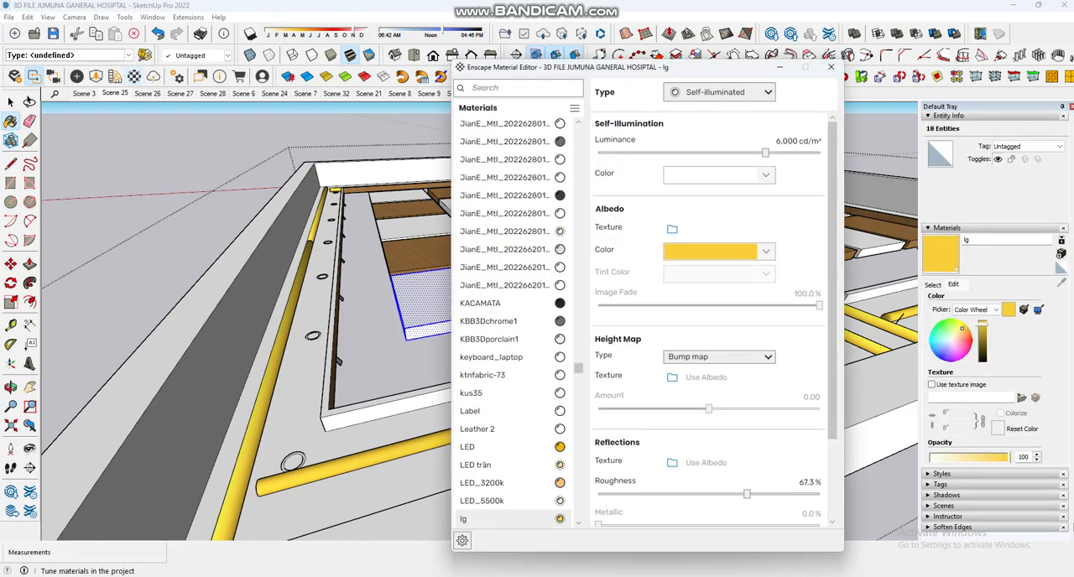
# Step: Review the available material types for the yellow light strip material lg and close the Enscape Material Editor
pyautogui.moveTo(654, 68); pyautogui.dragTo(695, 71)
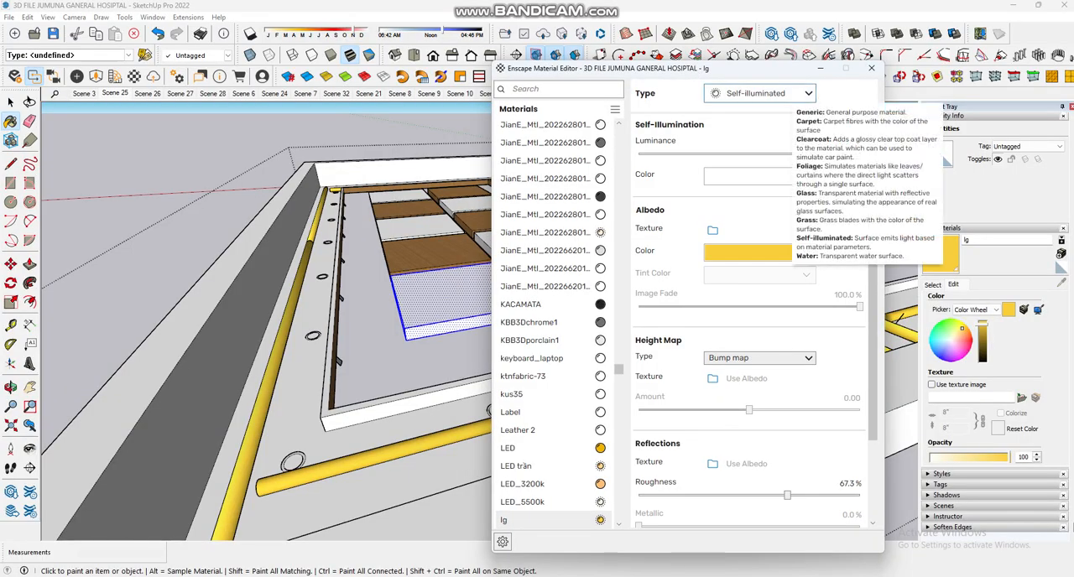
pyautogui.click(759, 94)
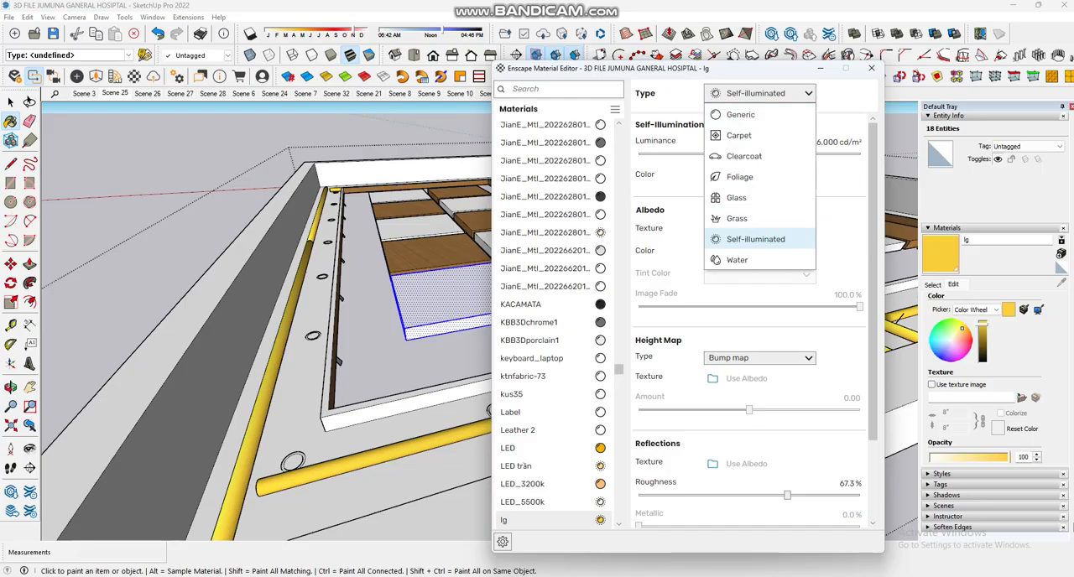
pyautogui.click(776, 93)
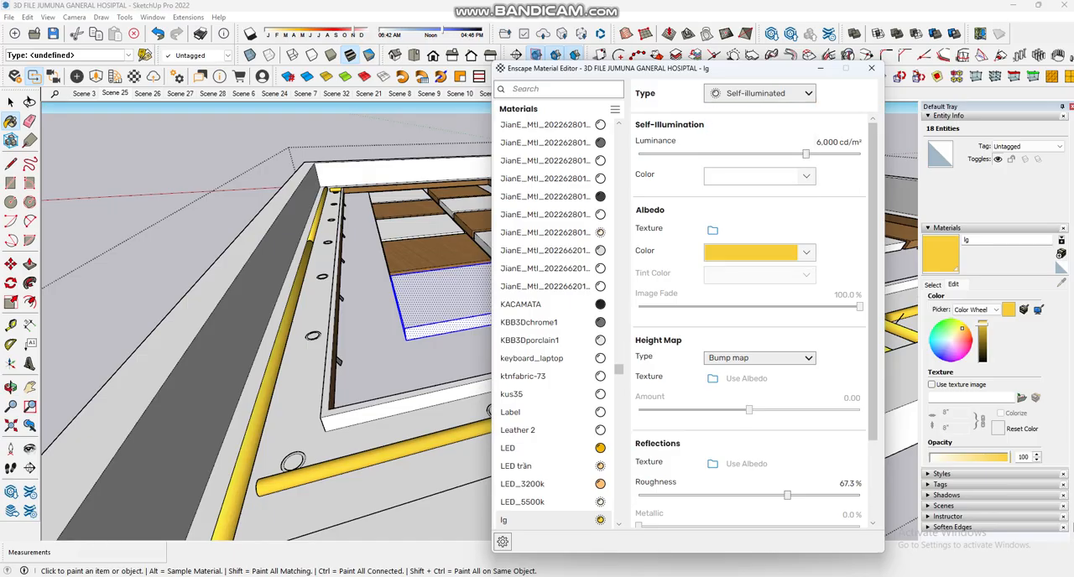
pyautogui.moveTo(361, 386); pyautogui.dragTo(352, 210, button='middle')
pyautogui.scroll(6, 188, 141)
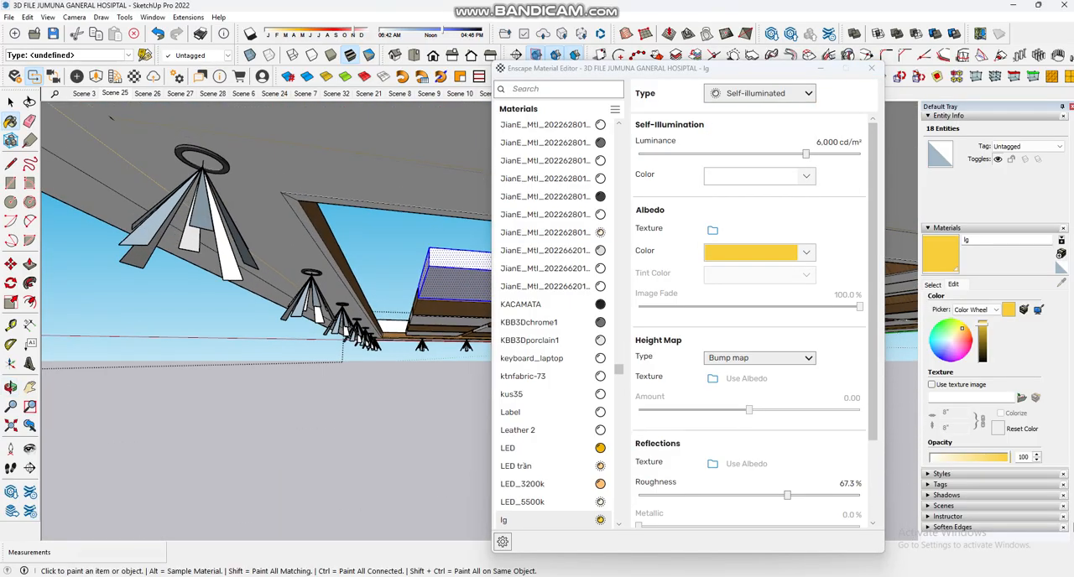
pyautogui.moveTo(188, 141)
pyautogui.mouseDown(button='middle')
pyautogui.moveTo(92, 109)
pyautogui.moveTo(59, 122)
pyautogui.mouseUp(button='middle')
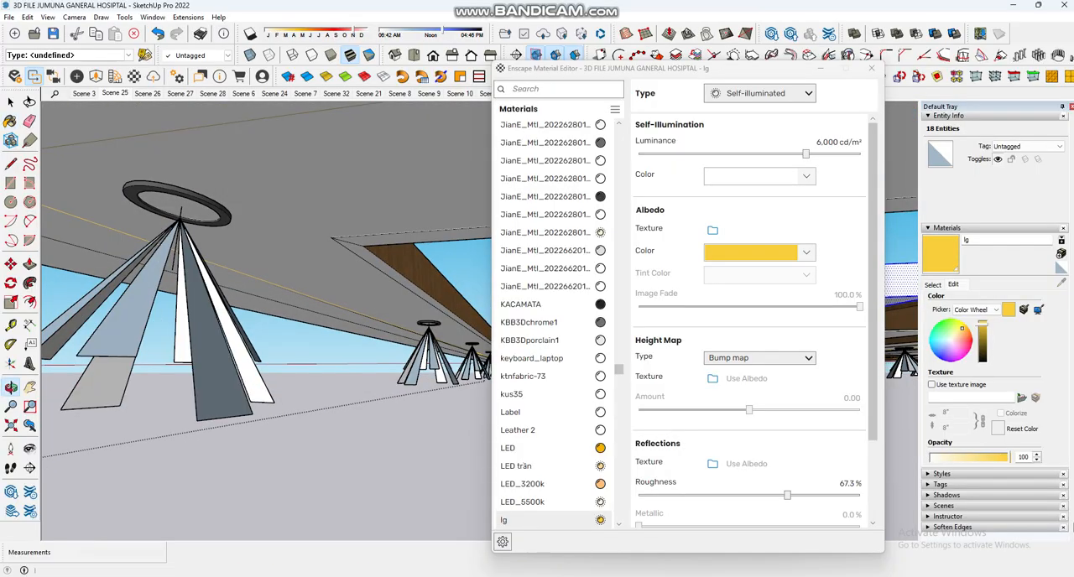
pyautogui.click(871, 68)
# Step: Look over the pendant lamps and suspended ceiling from below and restore the Scene 25 view of the waiting area
pyautogui.moveTo(503, 336); pyautogui.dragTo(453, 333, button='middle')
pyautogui.click(11, 102)
pyautogui.click(209, 224)
pyautogui.scroll(-2, 212, 221)
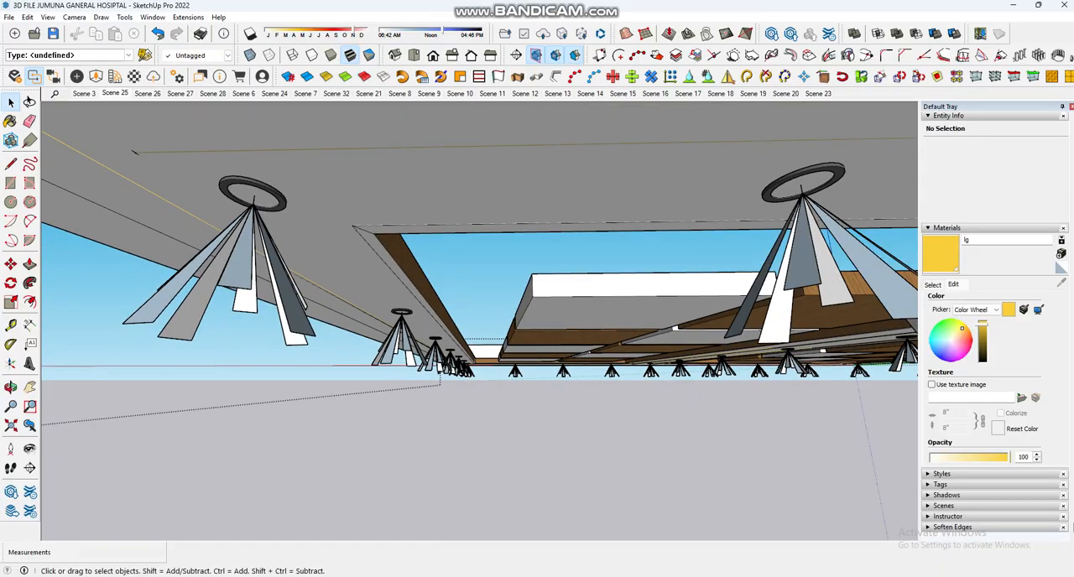
pyautogui.scroll(-1, 214, 221)
pyautogui.scroll(5, 672, 403)
pyautogui.scroll(-3, 403, 277)
pyautogui.moveTo(504, 277)
pyautogui.mouseDown(button='middle')
pyautogui.moveTo(562, 336)
pyautogui.moveTo(612, 352)
pyautogui.mouseUp(button='middle')
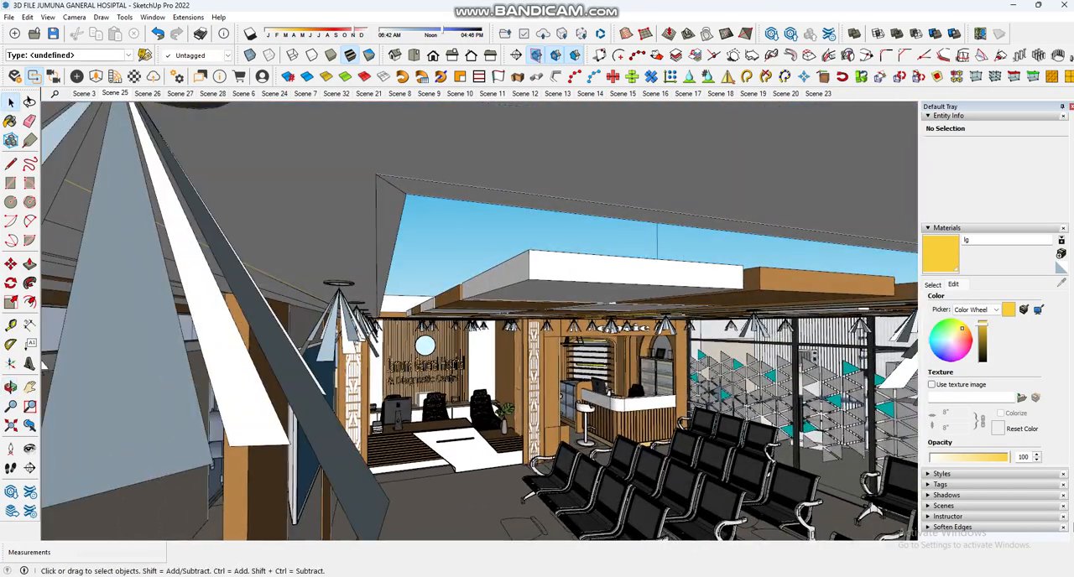
pyautogui.moveTo(537, 353); pyautogui.dragTo(520, 286, button='middle')
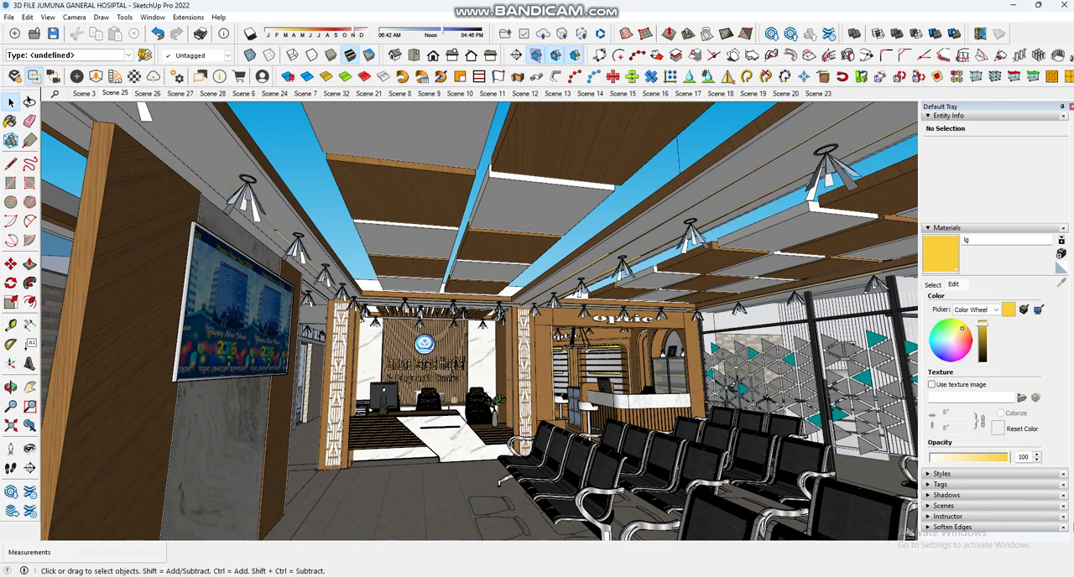
pyautogui.click(115, 93)
# Step: Unhide all hidden geometry in the model
pyautogui.click(10, 16)
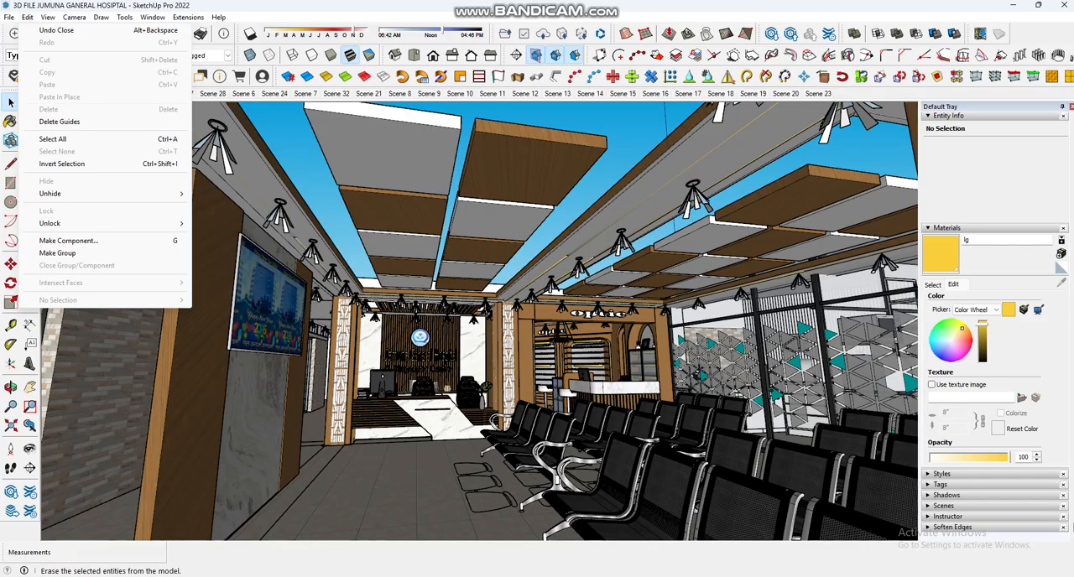
pyautogui.moveTo(48, 16)
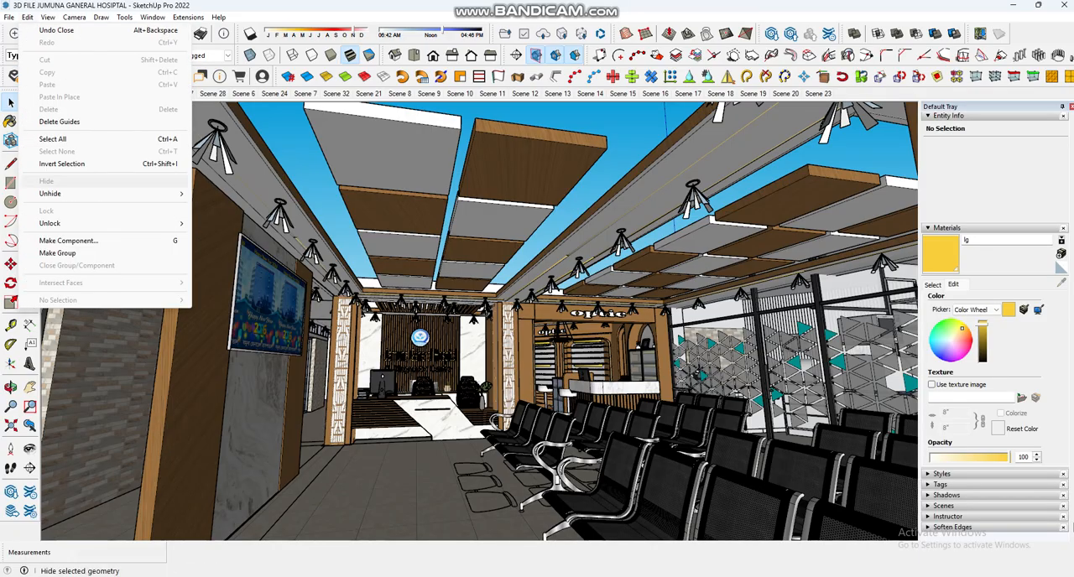
pyautogui.moveTo(75, 193)
pyautogui.click(217, 218)
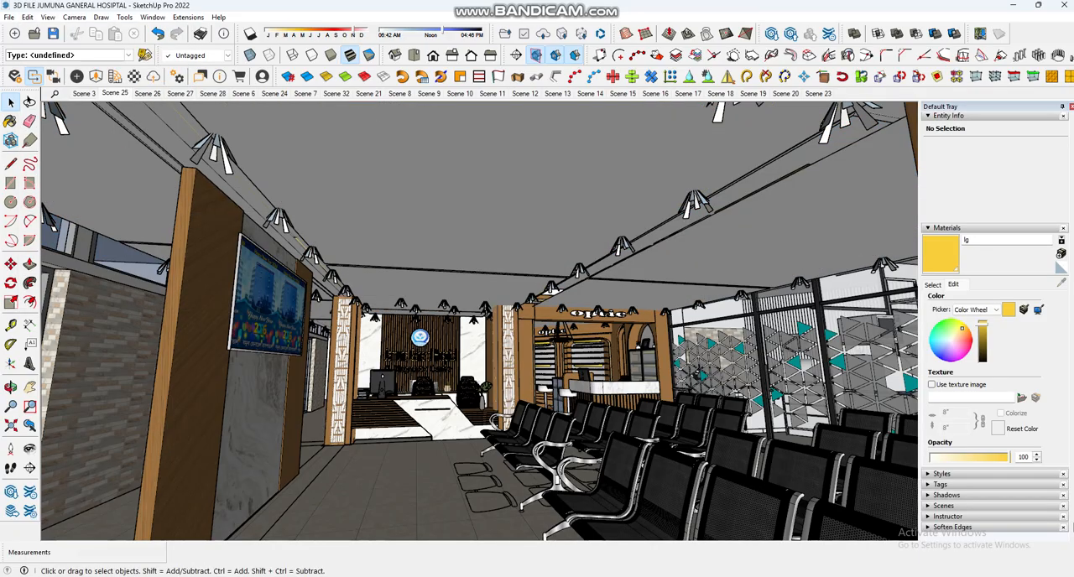
# Step: Select the large Enscape rectangular light on the ceiling and inspect its coverage of the waiting area from several sides
pyautogui.click(436, 201)
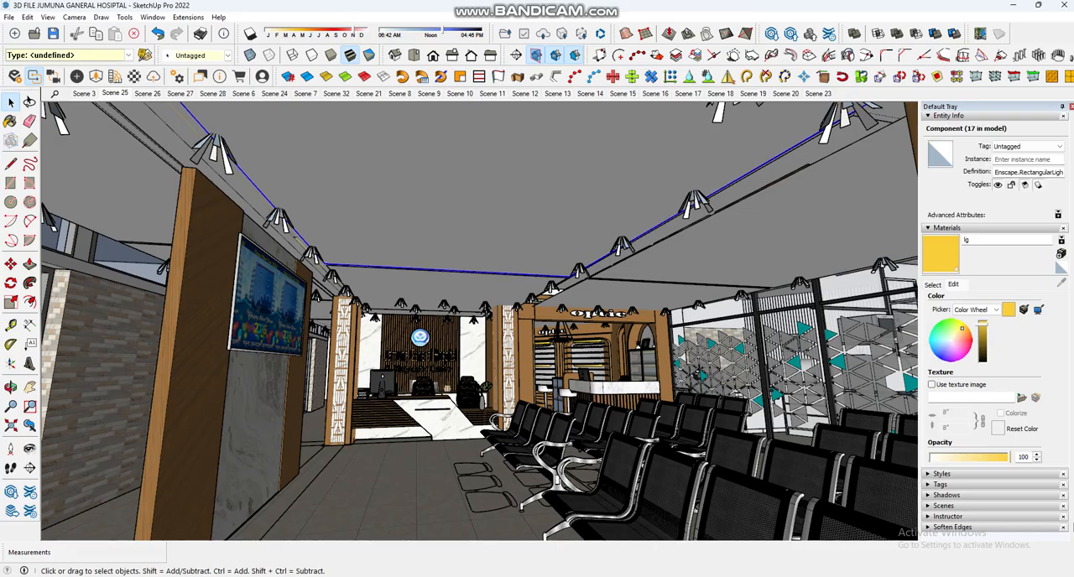
pyautogui.doubleClick(296, 237)
pyautogui.moveTo(470, 286); pyautogui.dragTo(357, 287, button='middle')
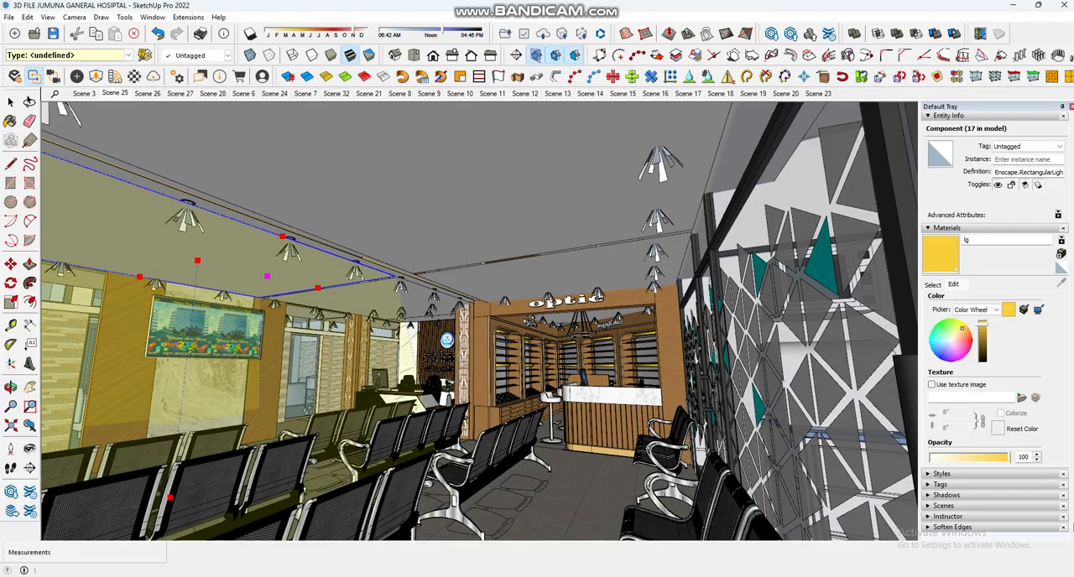
pyautogui.moveTo(420, 319); pyautogui.dragTo(562, 319, button='middle')
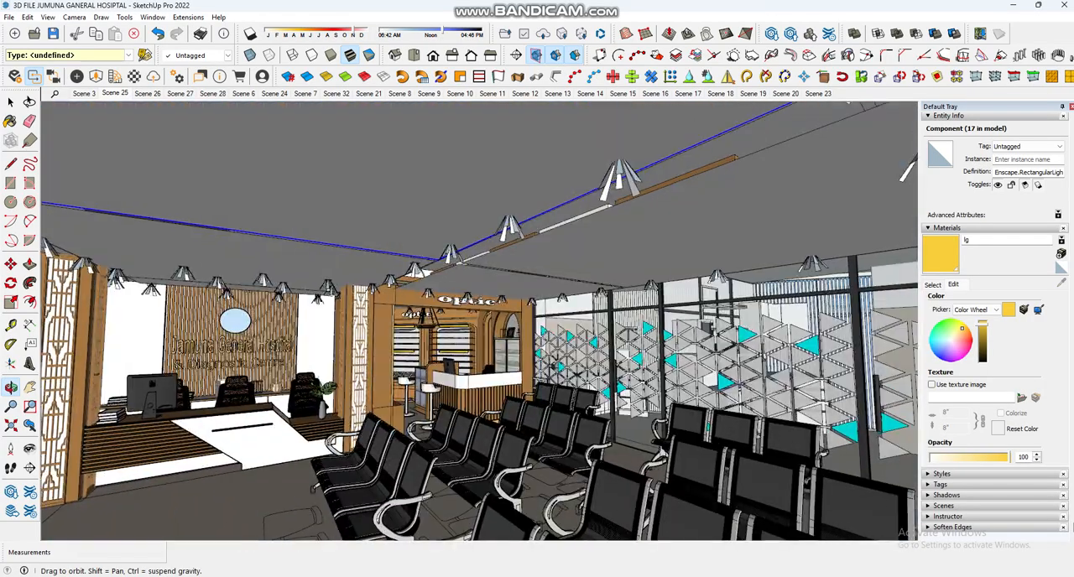
pyautogui.scroll(-4, 646, 325)
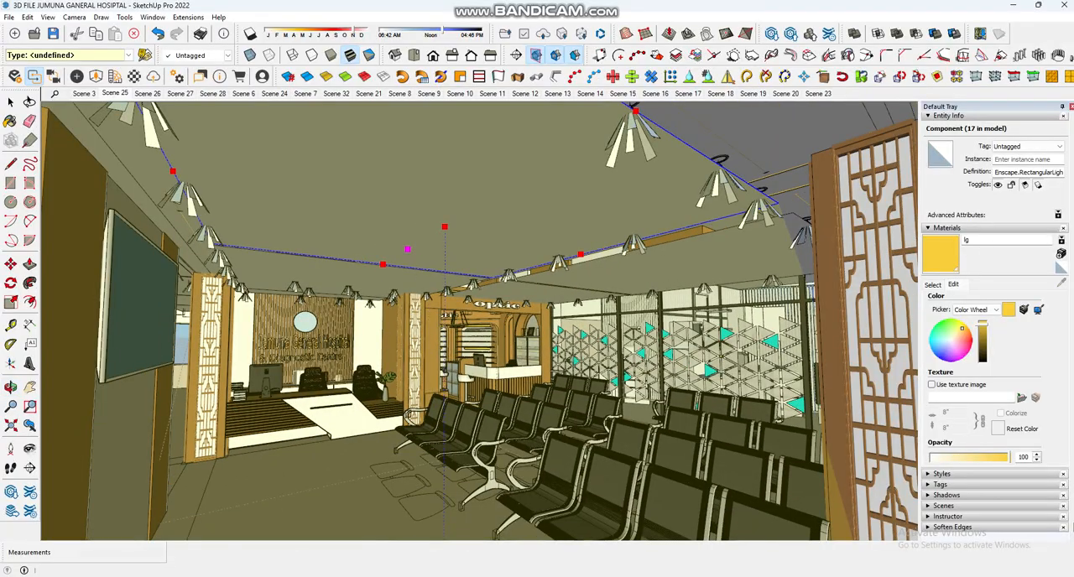
pyautogui.moveTo(386, 311); pyautogui.dragTo(587, 319, button='middle')
pyautogui.moveTo(378, 290); pyautogui.dragTo(403, 294, button='middle')
pyautogui.scroll(-3, 400, 279)
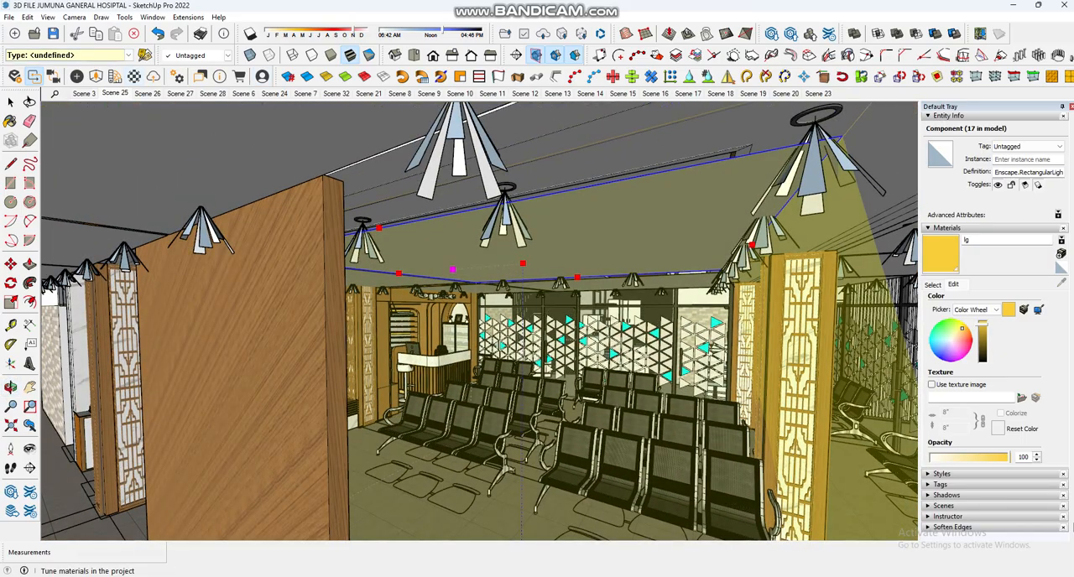
# Step: Add an Enscape linear light along the top edge of the wood partition wall
pyautogui.click(76, 76)
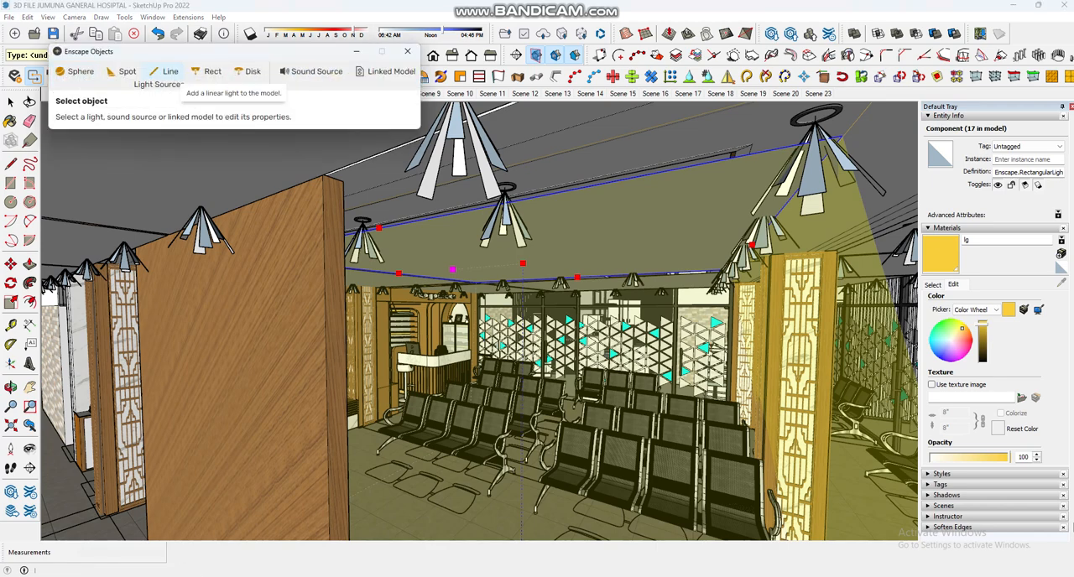
pyautogui.click(168, 71)
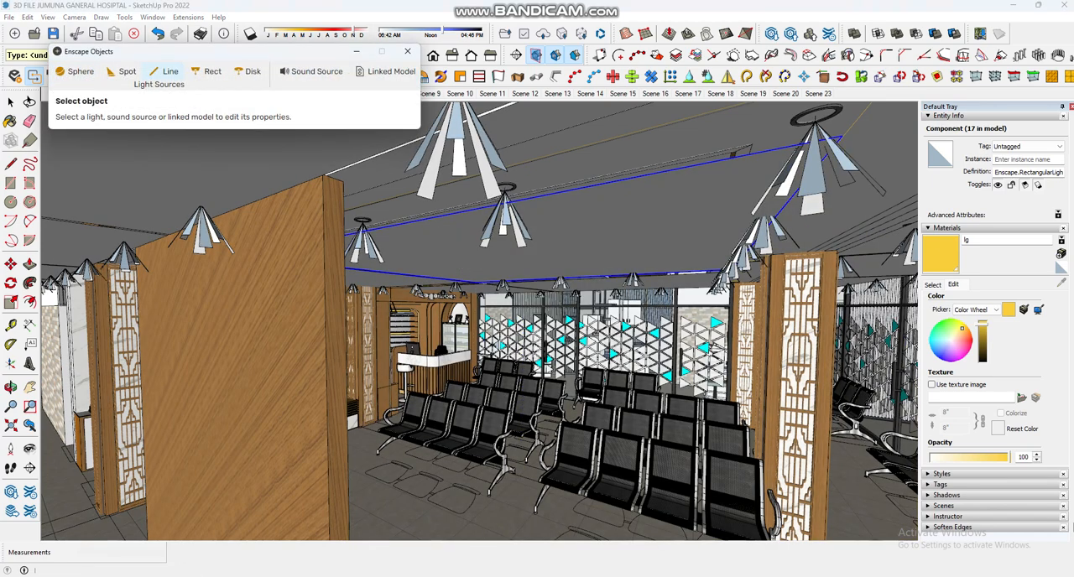
pyautogui.click(266, 196)
pyautogui.click(310, 179)
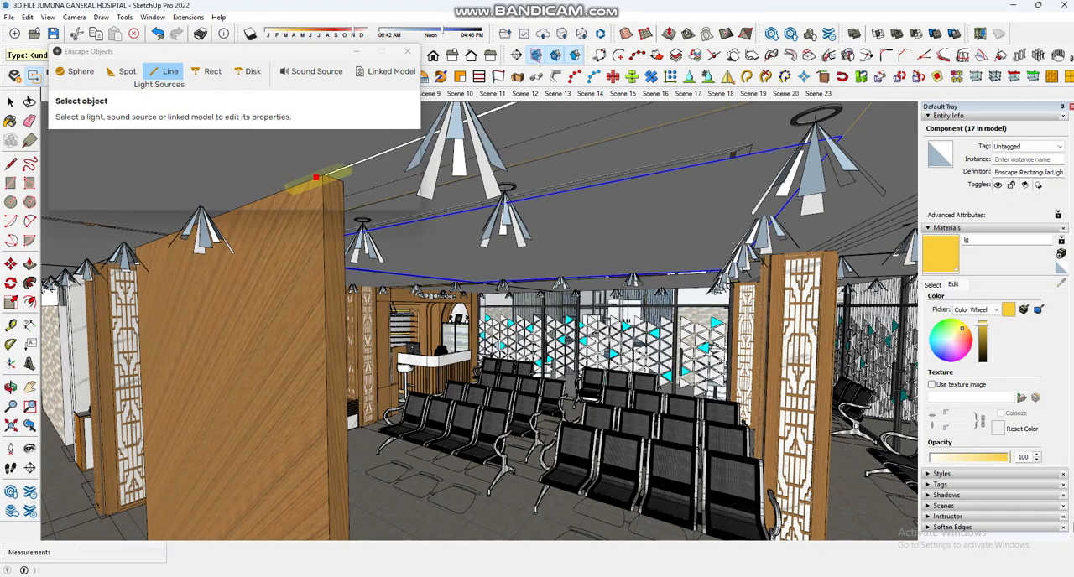
pyautogui.press('o')
pyautogui.moveTo(576, 409); pyautogui.dragTo(660, 368, button='middle')
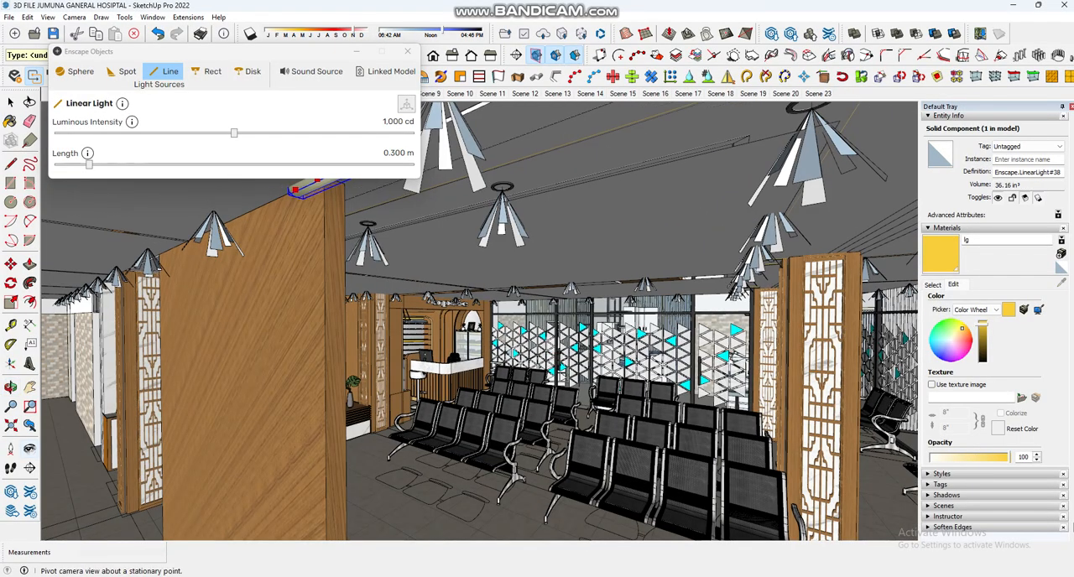
pyautogui.click(31, 451)
pyautogui.moveTo(470, 361); pyautogui.dragTo(448, 302)
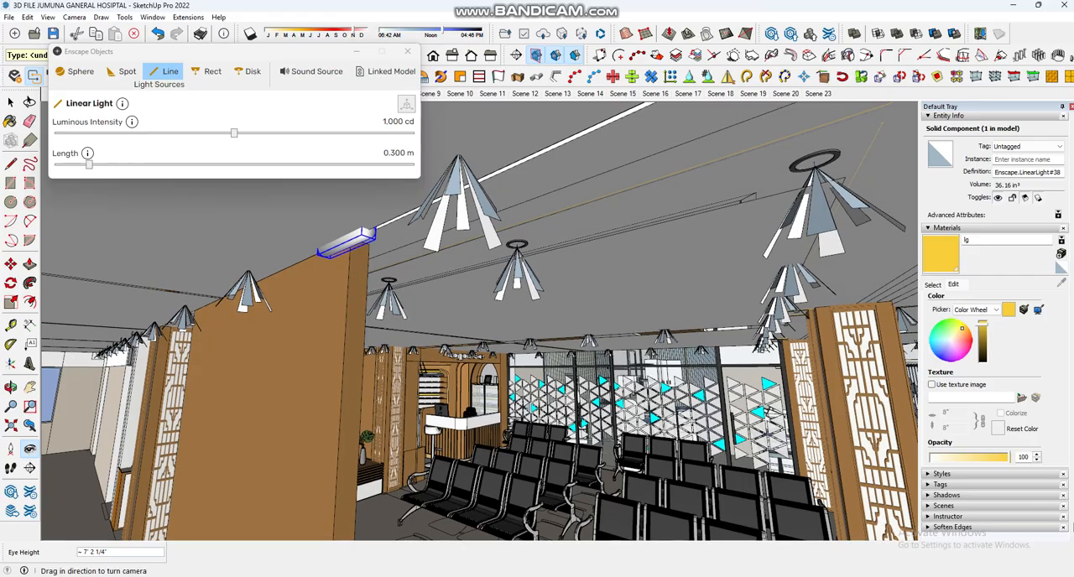
# Step: Paint the linear light with the yellow lg material and set its luminous intensity to 78.610 cd and length to 0.971 m
pyautogui.press('b')
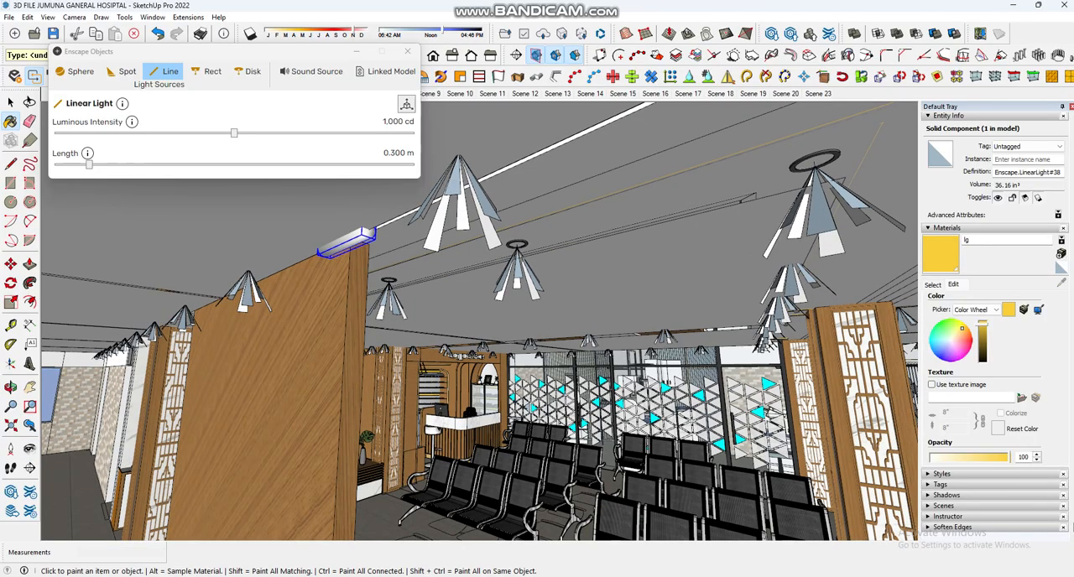
pyautogui.click(346, 243)
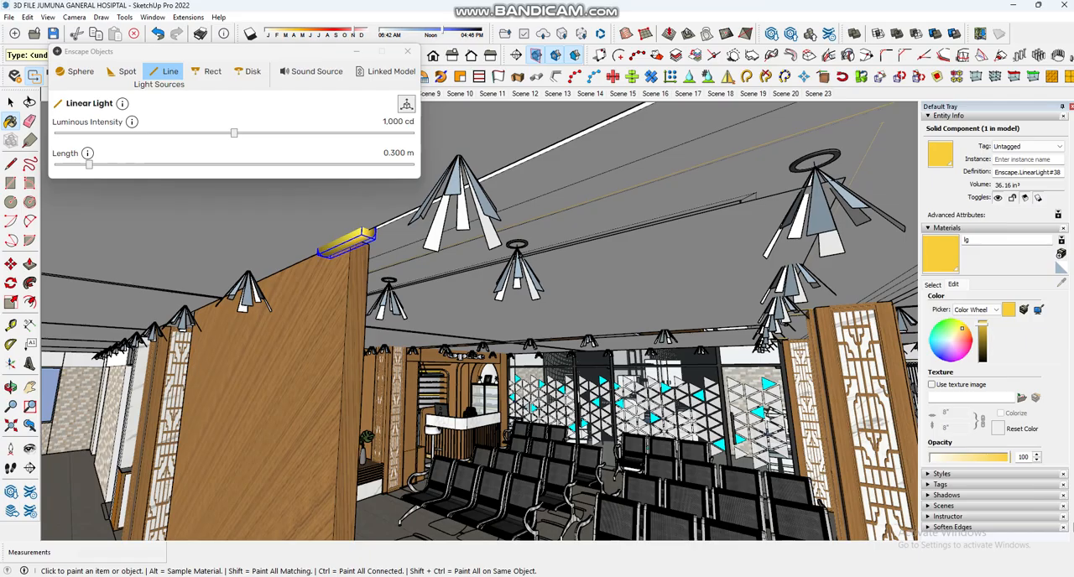
pyautogui.moveTo(233, 132); pyautogui.dragTo(347, 133)
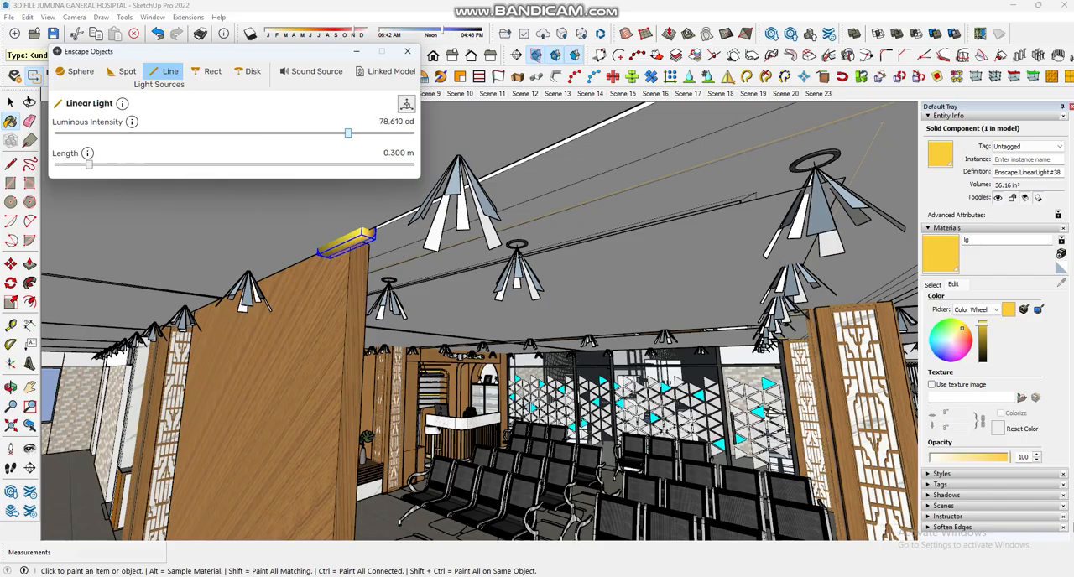
pyautogui.moveTo(89, 164); pyautogui.dragTo(169, 165)
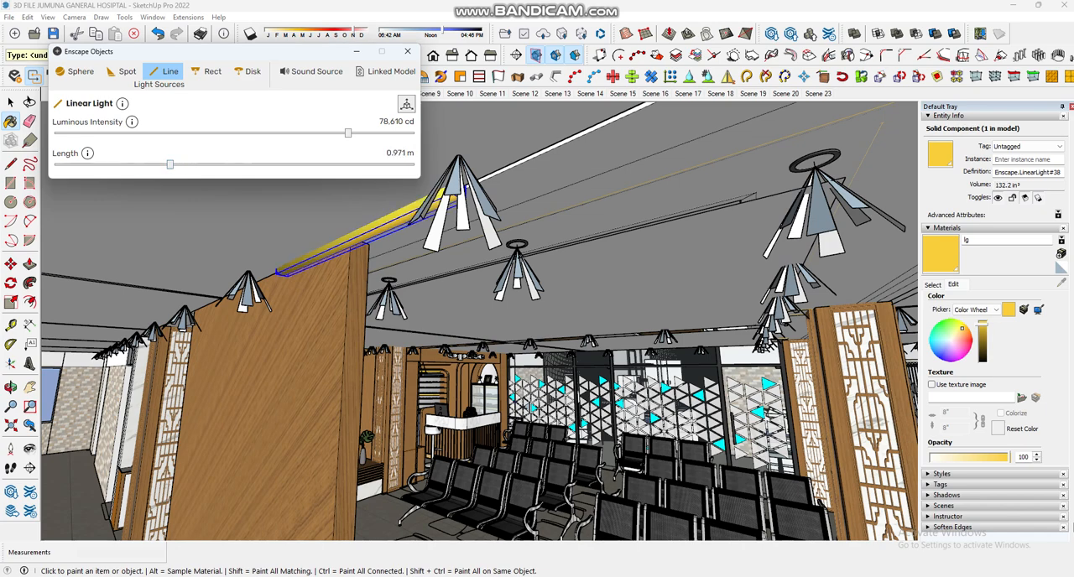
# Step: Lower the linear light above the wood partition by about 1 1/2 inches and readjust its position
pyautogui.press('m')
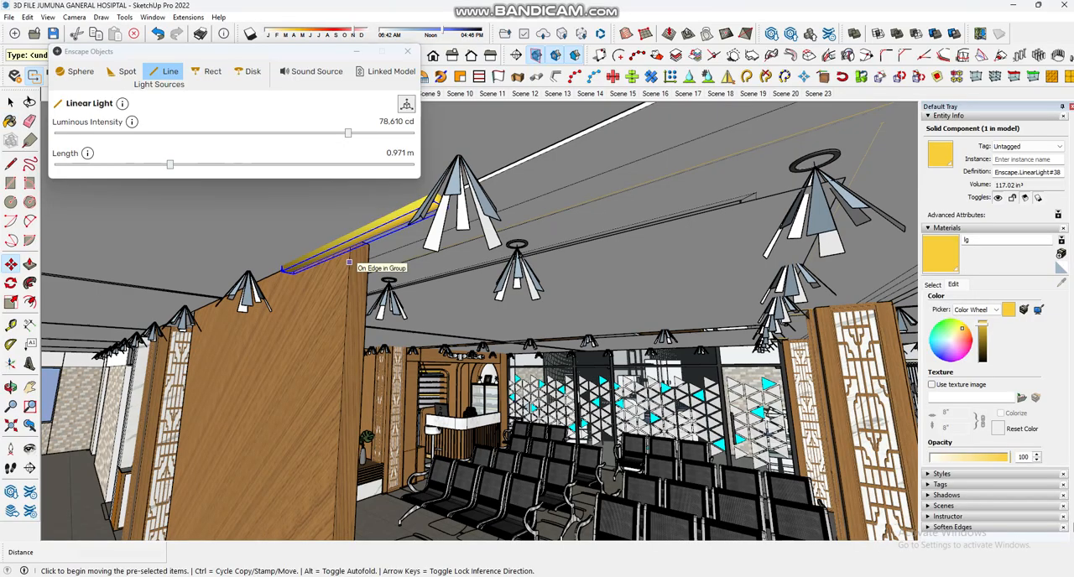
pyautogui.click(349, 261)
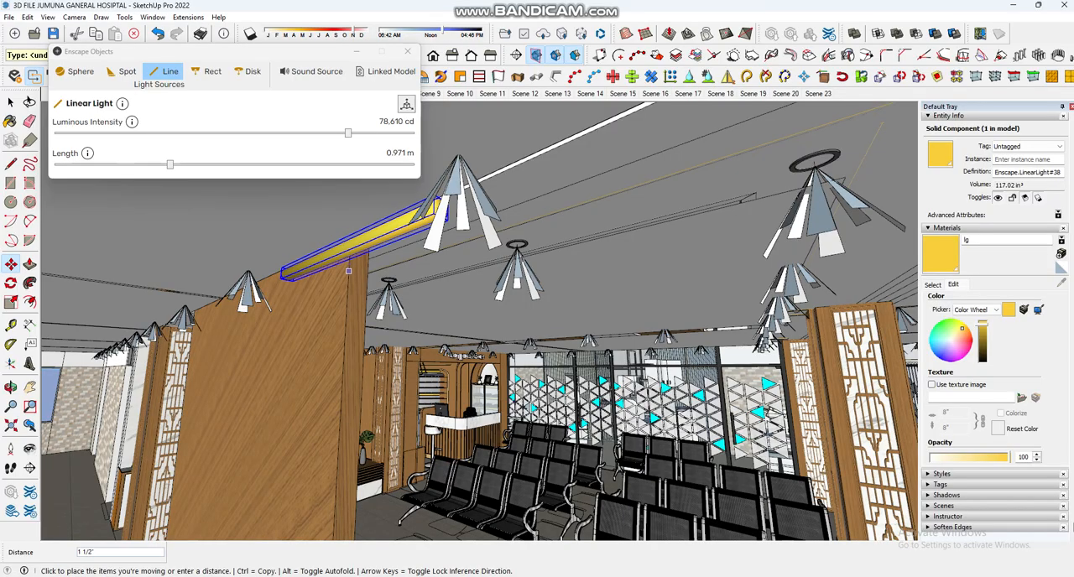
pyautogui.click(349, 272)
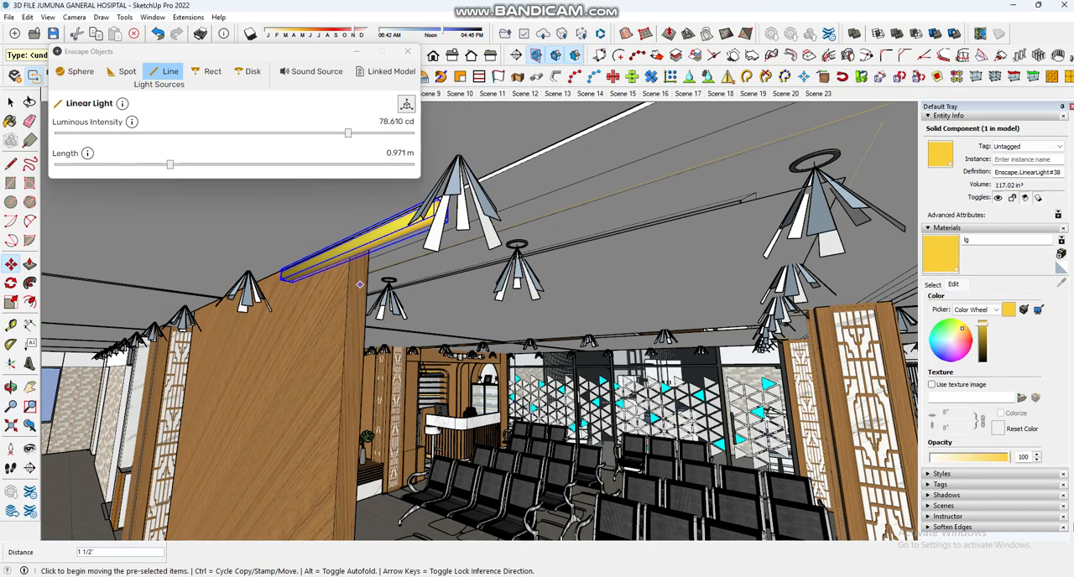
pyautogui.scroll(1, 367, 287)
pyautogui.scroll(1, 367, 286)
pyautogui.click(366, 287)
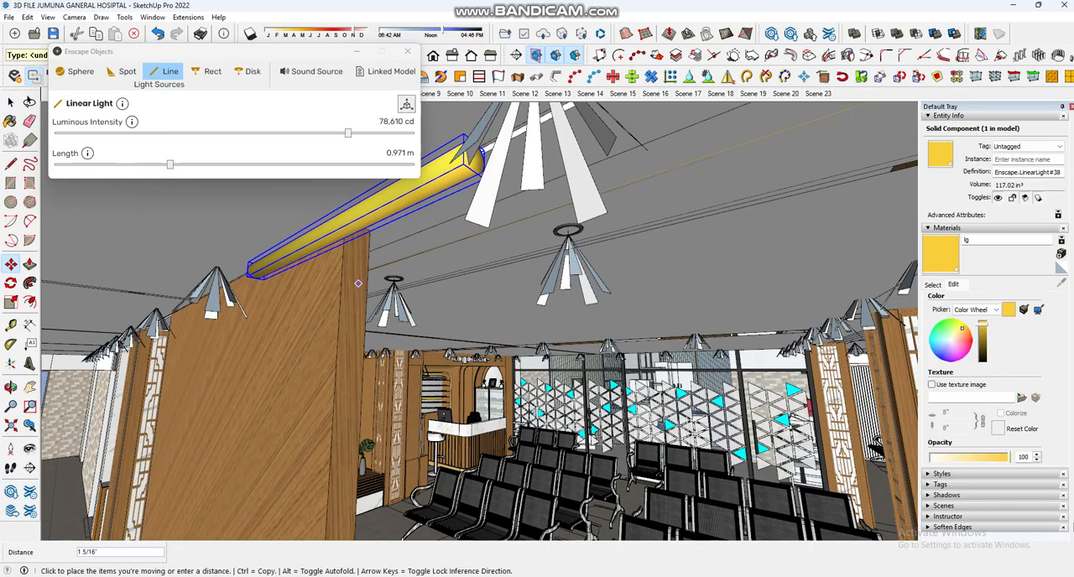
pyautogui.click(355, 282)
# Step: Delete the linear light from the top of the wood partition
pyautogui.moveTo(355, 283); pyautogui.dragTo(379, 343, button='middle')
pyautogui.press('space')
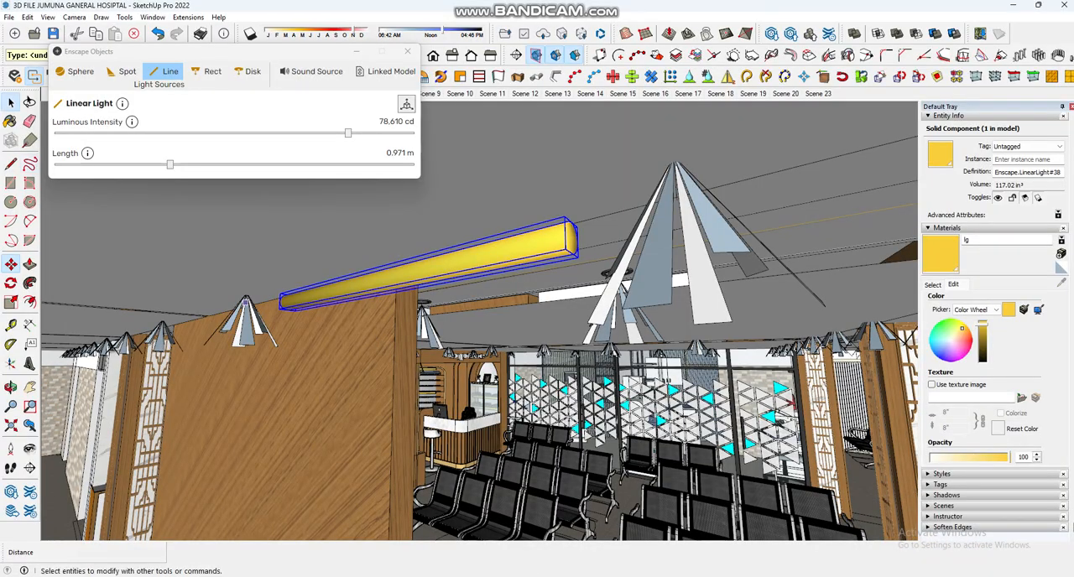
pyautogui.press('Delete')
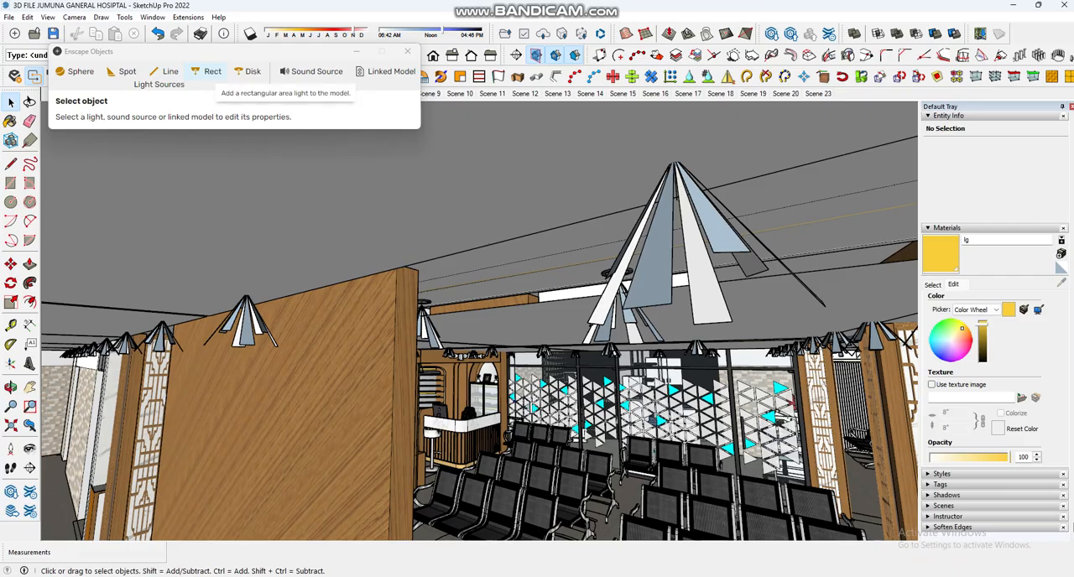
# Step: Add an Enscape rectangular light at the top end of the wood partition wall, aimed down toward the floor
pyautogui.click(210, 72)
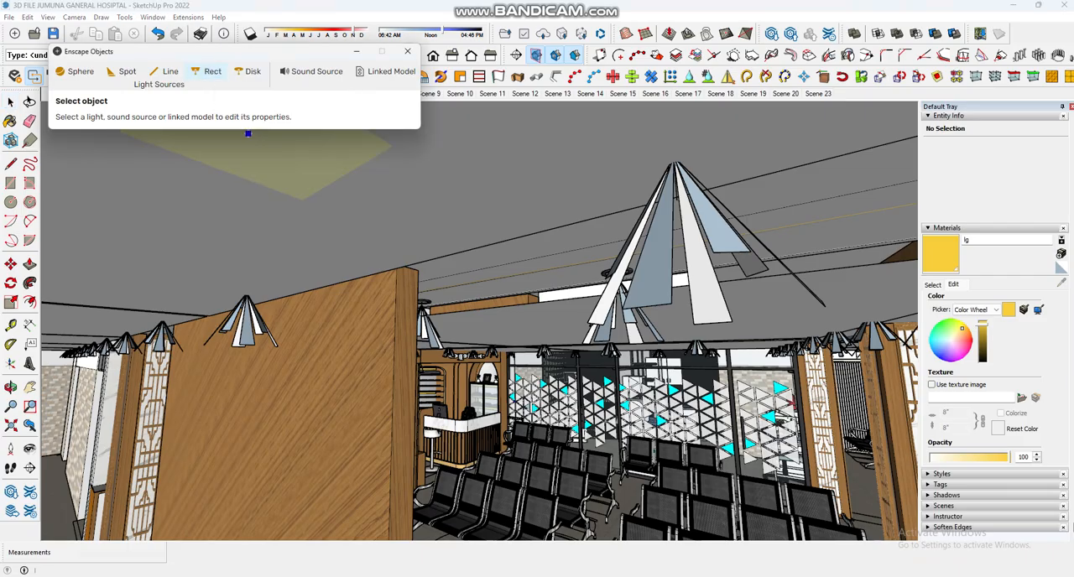
pyautogui.click(335, 284)
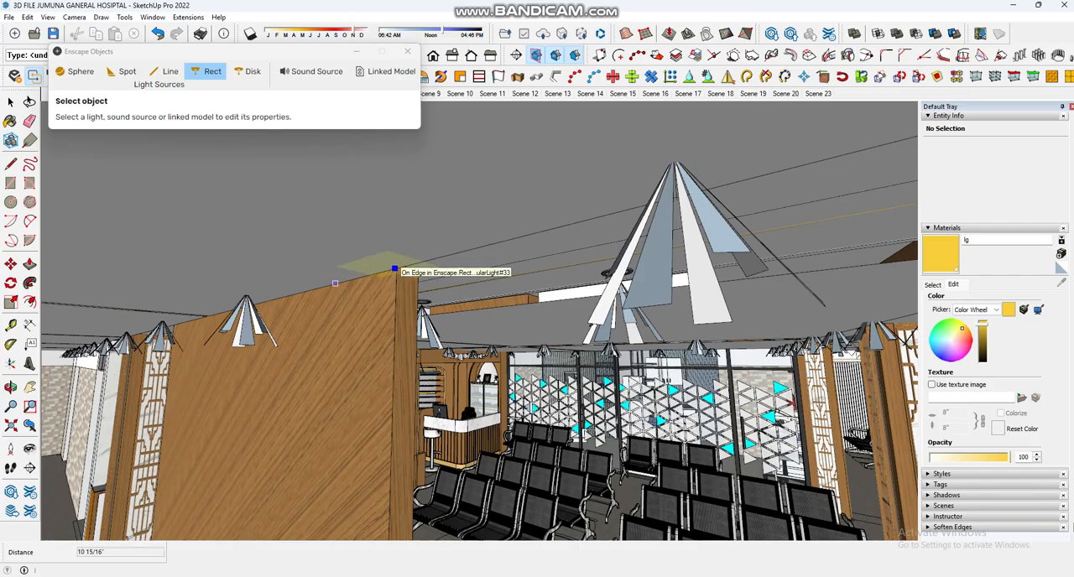
pyautogui.click(395, 269)
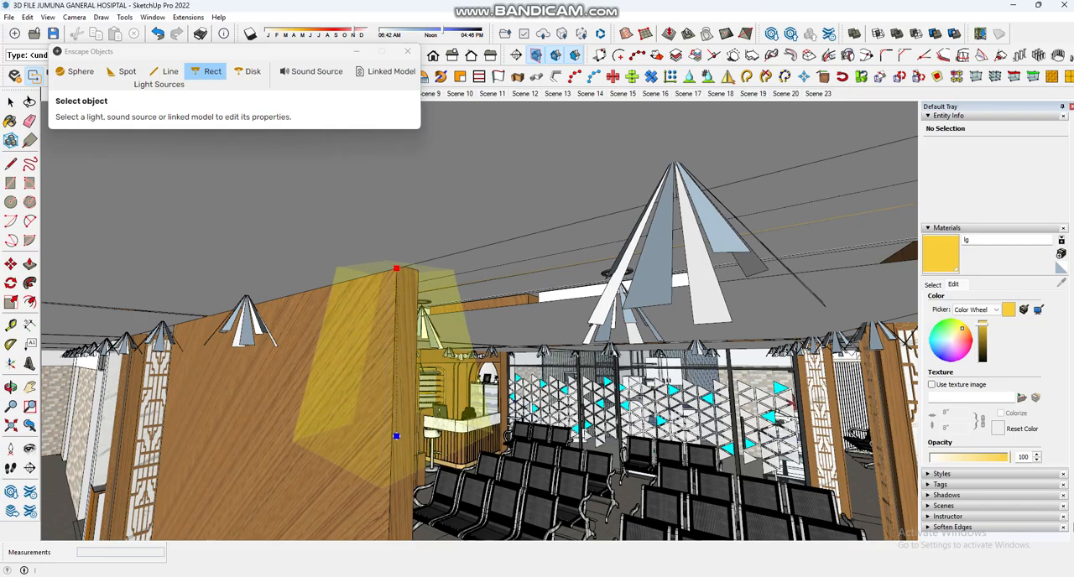
pyautogui.click(390, 473)
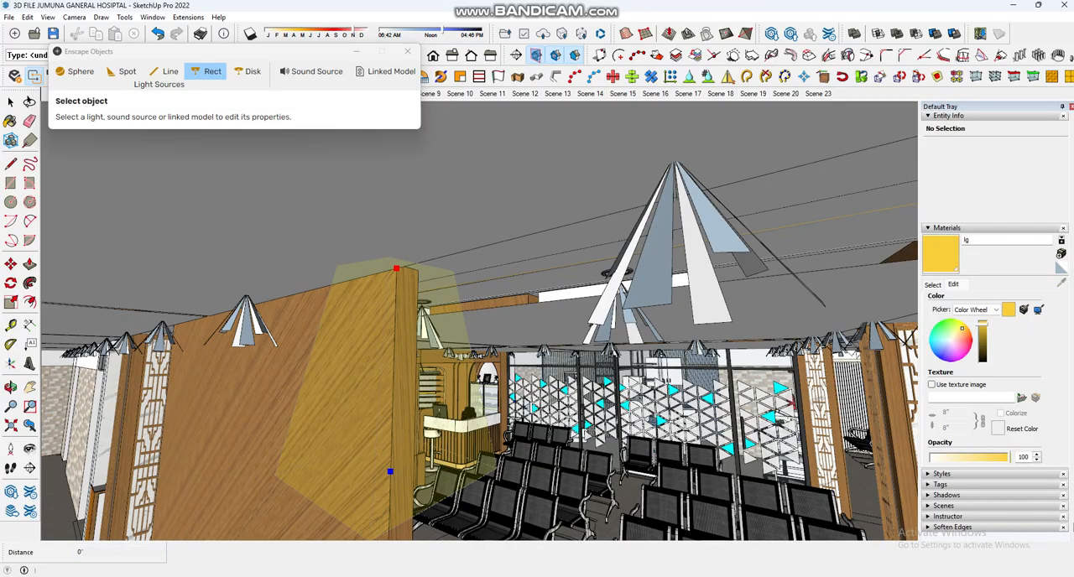
pyautogui.moveTo(390, 472); pyautogui.dragTo(403, 294, button='middle')
pyautogui.moveTo(554, 479); pyautogui.dragTo(556, 406, button='middle')
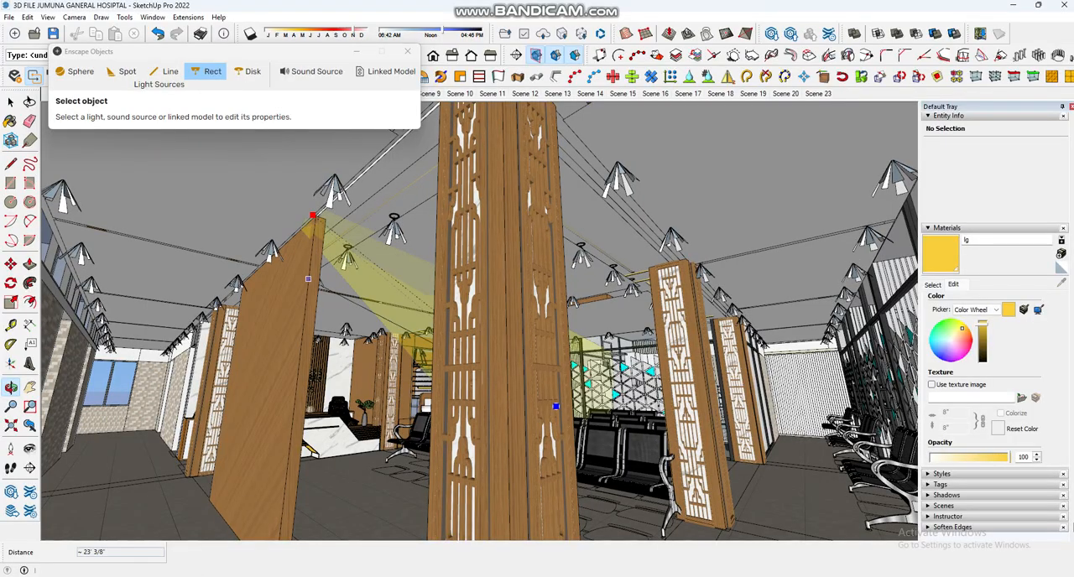
pyautogui.click(285, 490)
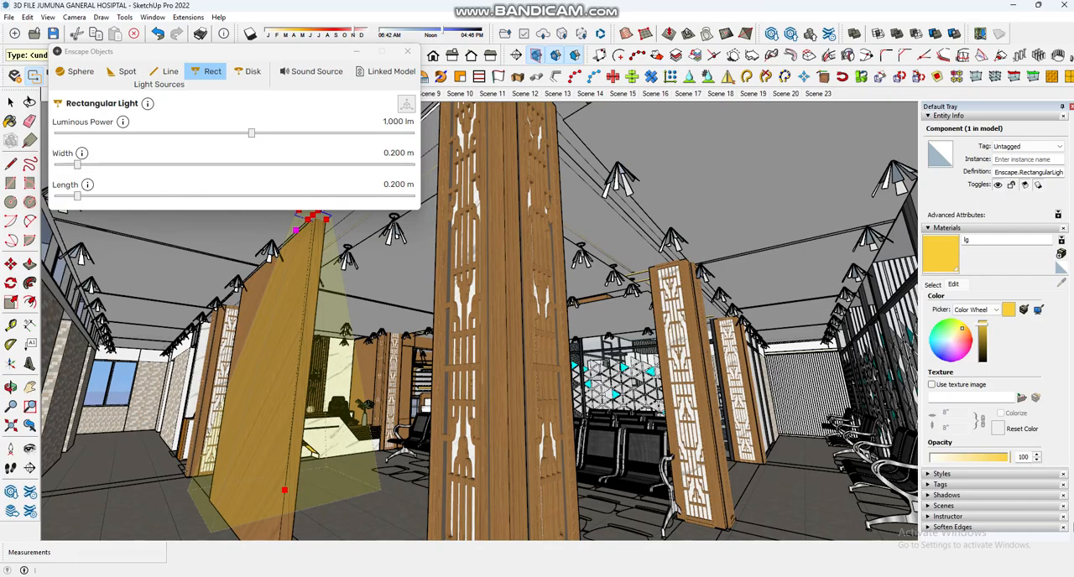
# Step: Set the new rectangular light's luminous power to 54.167 lm
pyautogui.moveTo(251, 132); pyautogui.dragTo(369, 132)
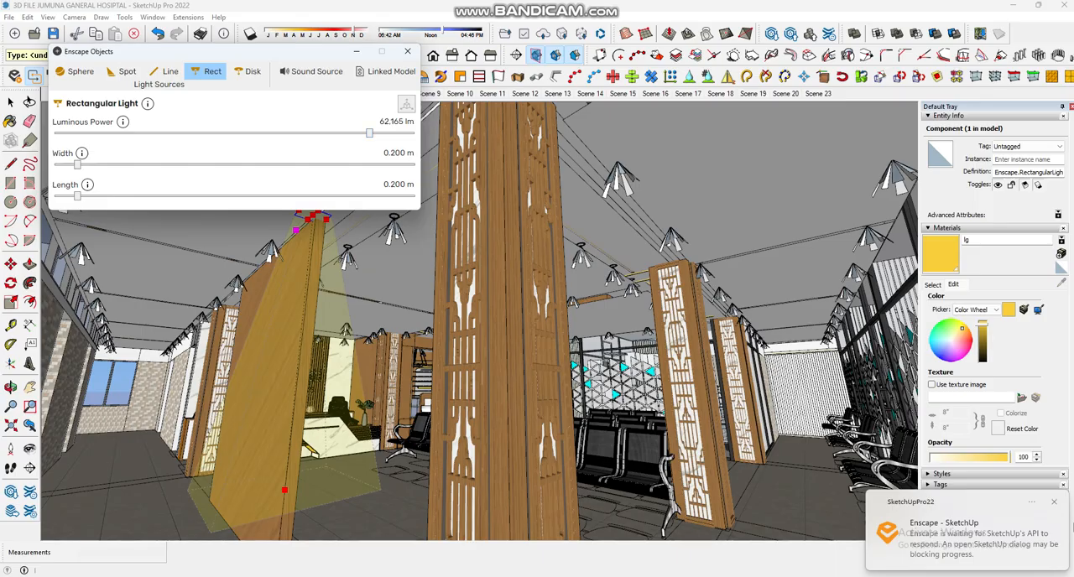
pyautogui.moveTo(369, 132); pyautogui.dragTo(365, 132)
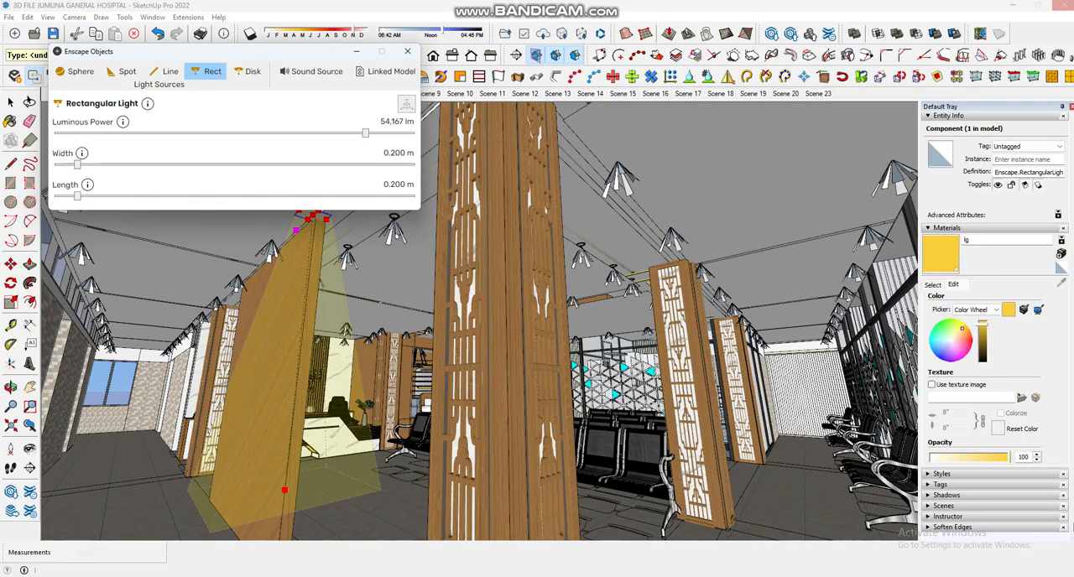
pyautogui.hotkey('alt', 'Tab')
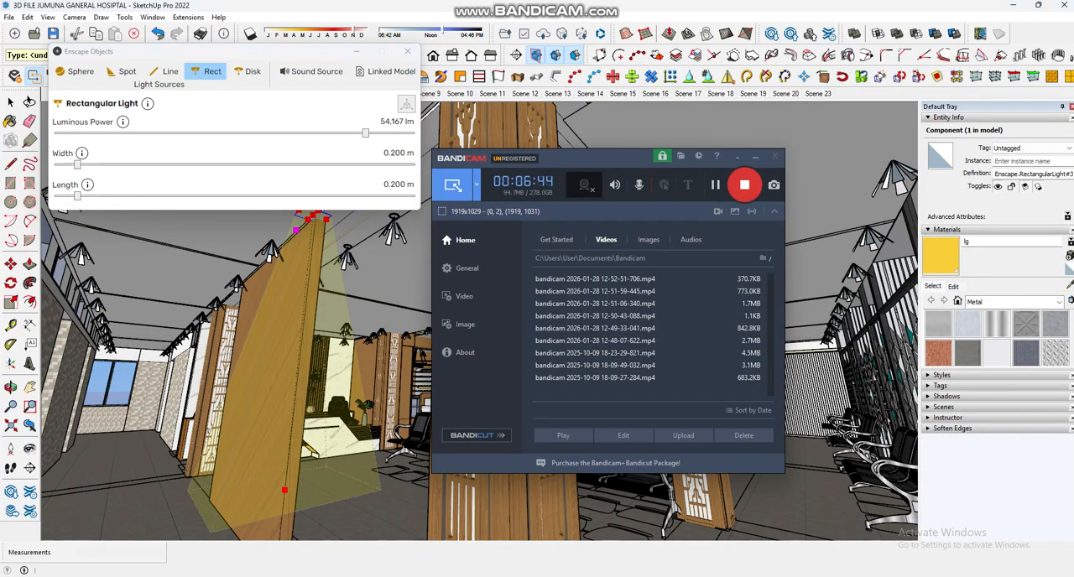
pyautogui.click(755, 157)
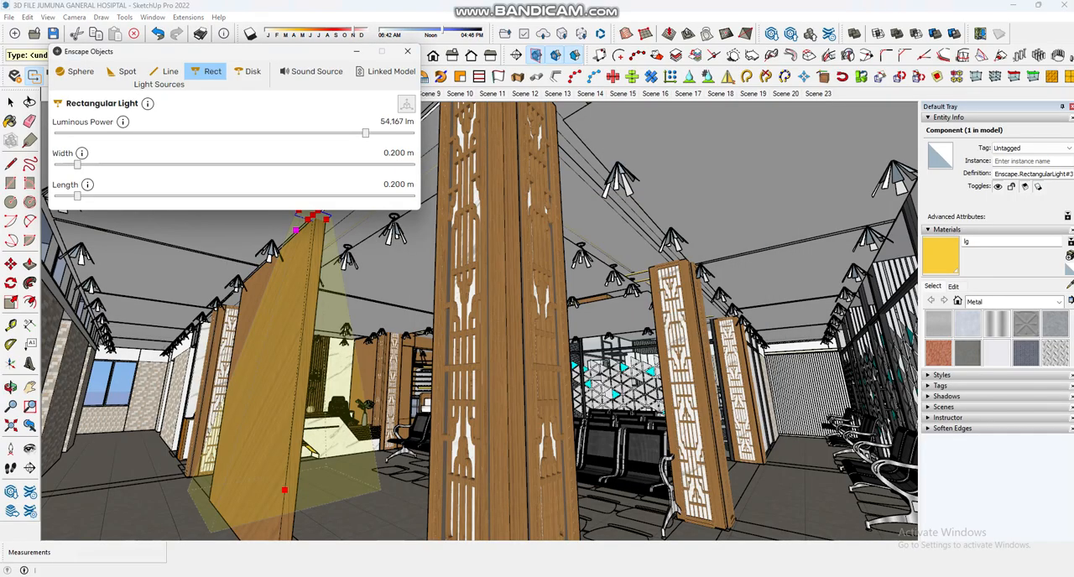
# Step: Compare the large ceiling rectangular light's settings and set the partition light's luminous power to 63.401 lm
pyautogui.click(378, 302)
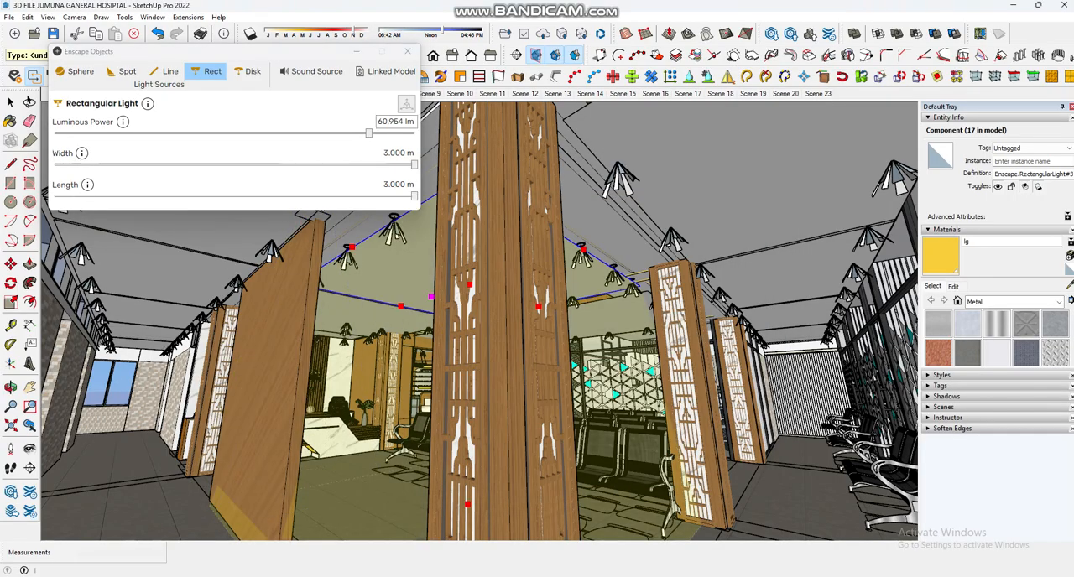
pyautogui.click(314, 218)
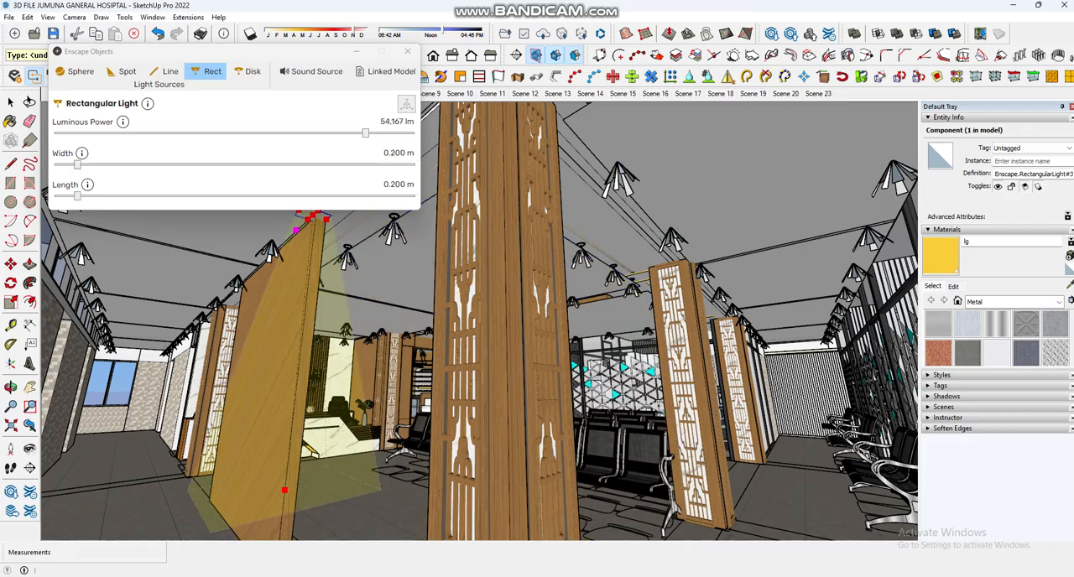
pyautogui.moveTo(365, 133); pyautogui.dragTo(370, 133)
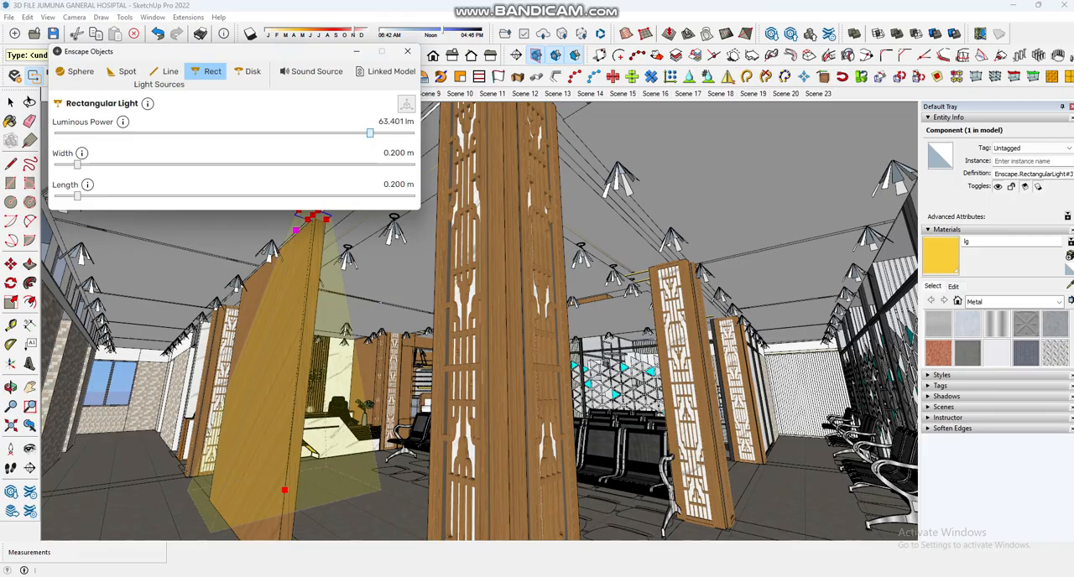
pyautogui.click(380, 302)
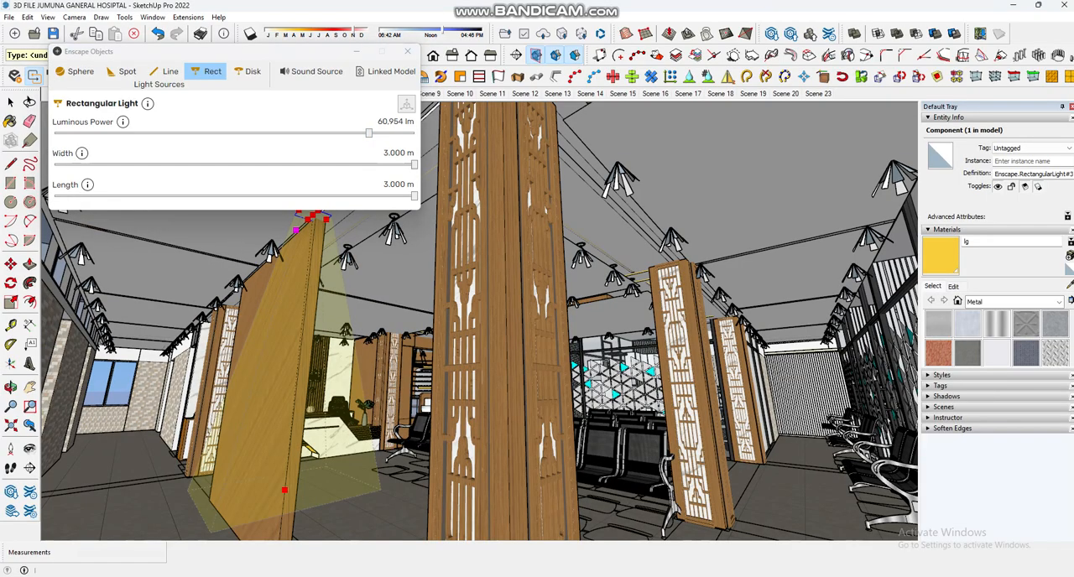
# Step: Delete the rectangular light above the wood partition and undo the deletion
pyautogui.click(315, 218)
pyautogui.press('Delete')
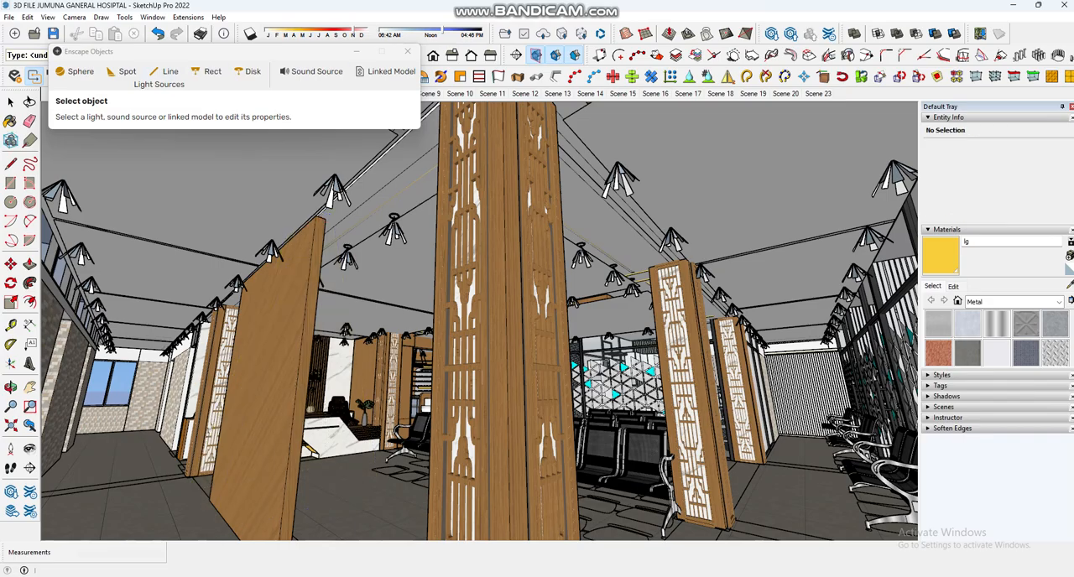
pyautogui.hotkey('ctrl', 'z')
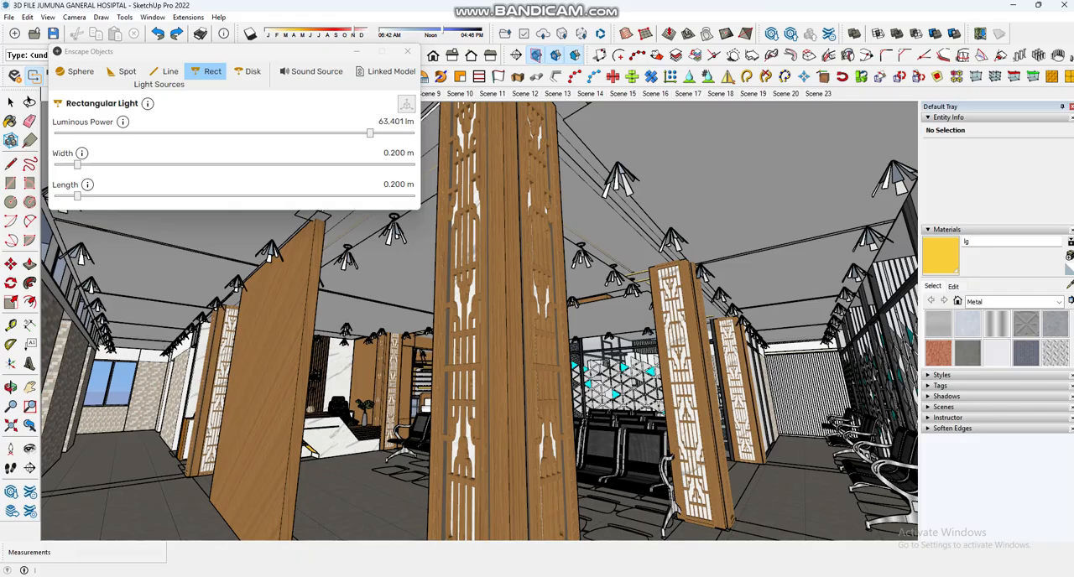
# Step: Set the partition rectangular light's width to 1.330 m and its length to 1.559 m
pyautogui.moveTo(77, 164); pyautogui.dragTo(213, 165)
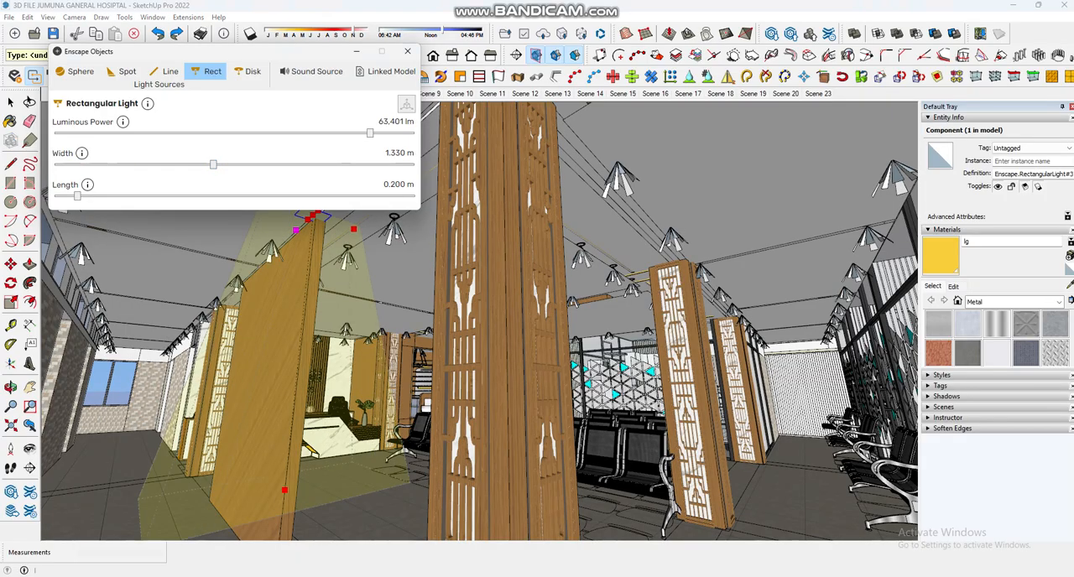
pyautogui.moveTo(77, 195); pyautogui.dragTo(241, 195)
# Step: Delete the enlarged rectangular light from the top of the wood partition
pyautogui.moveTo(403, 319)
pyautogui.mouseDown(button='middle')
pyautogui.moveTo(503, 353)
pyautogui.moveTo(571, 336)
pyautogui.moveTo(521, 361)
pyautogui.moveTo(604, 336)
pyautogui.moveTo(521, 328)
pyautogui.moveTo(571, 352)
pyautogui.mouseUp(button='middle')
pyautogui.scroll(-2, 454, 336)
pyautogui.moveTo(453, 336); pyautogui.dragTo(554, 314, button='middle')
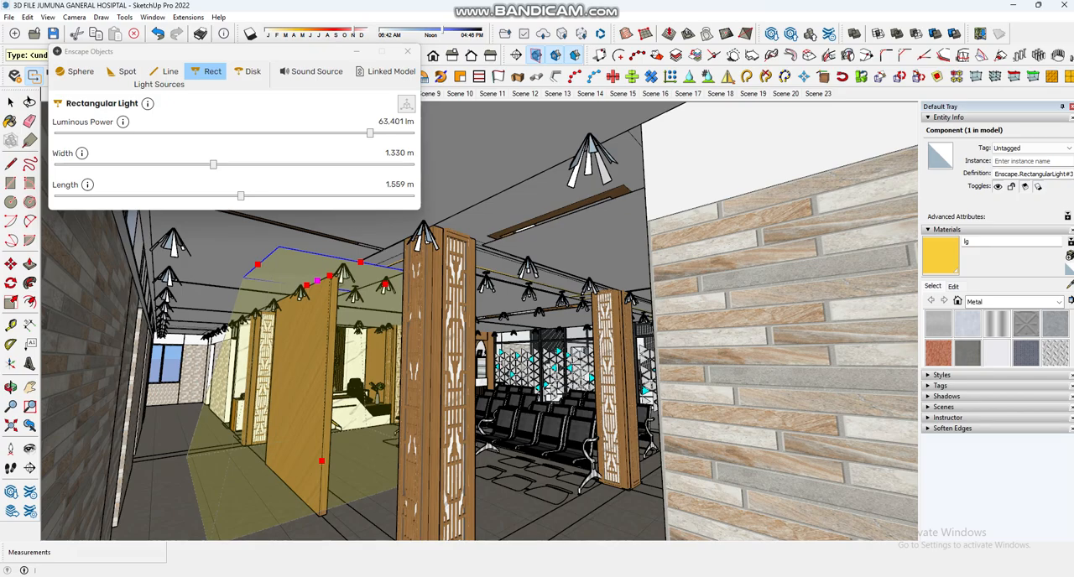
pyautogui.press('Delete')
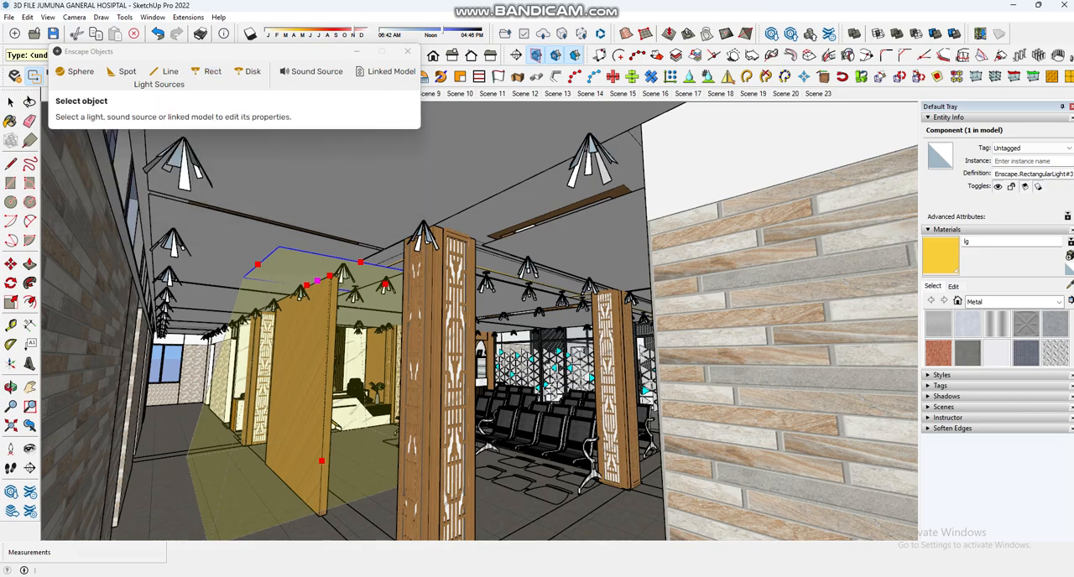
# Step: Look over the waiting area, reception desk and optic counter in the model
pyautogui.scroll(8, 504, 369)
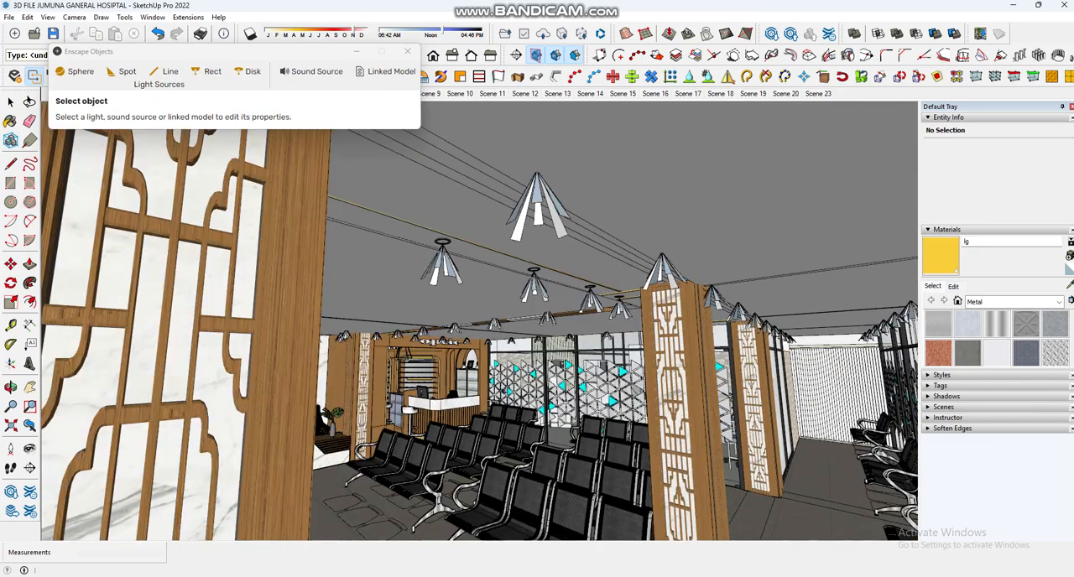
pyautogui.moveTo(579, 403)
pyautogui.mouseDown(button='middle')
pyautogui.moveTo(694, 410)
pyautogui.moveTo(690, 369)
pyautogui.mouseUp(button='middle')
pyautogui.scroll(7, 344, 361)
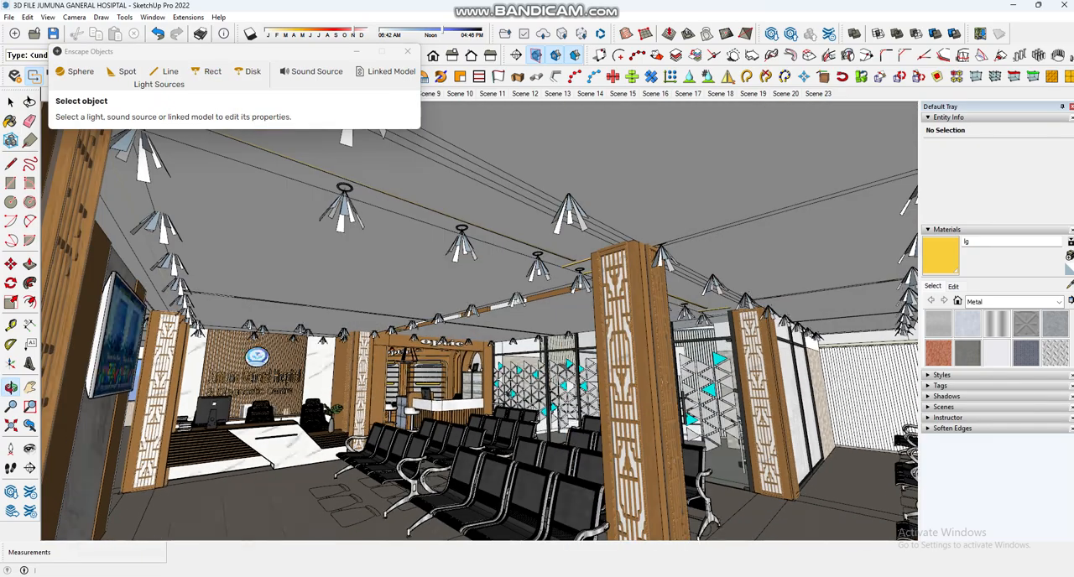
pyautogui.scroll(-6, 655, 360)
pyautogui.moveTo(776, 359)
pyautogui.mouseDown(button='middle')
pyautogui.moveTo(646, 366)
pyautogui.moveTo(715, 373)
pyautogui.mouseUp(button='middle')
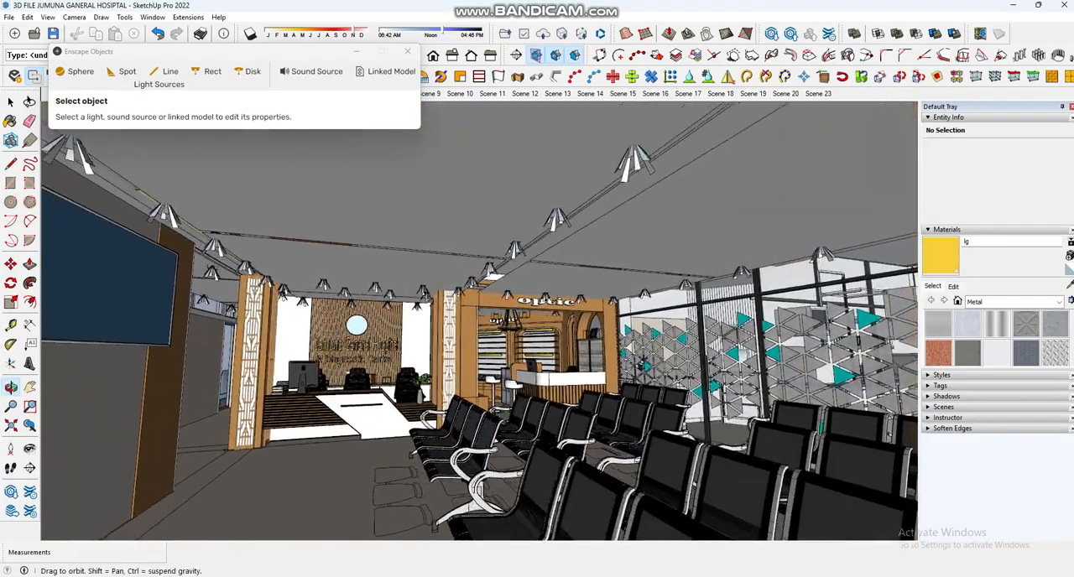
pyautogui.scroll(4, 458, 323)
pyautogui.moveTo(504, 357)
pyautogui.mouseDown(button='middle')
pyautogui.moveTo(552, 356)
pyautogui.moveTo(523, 329)
pyautogui.moveTo(498, 338)
pyautogui.moveTo(502, 325)
pyautogui.mouseUp(button='middle')
pyautogui.scroll(-2, 502, 323)
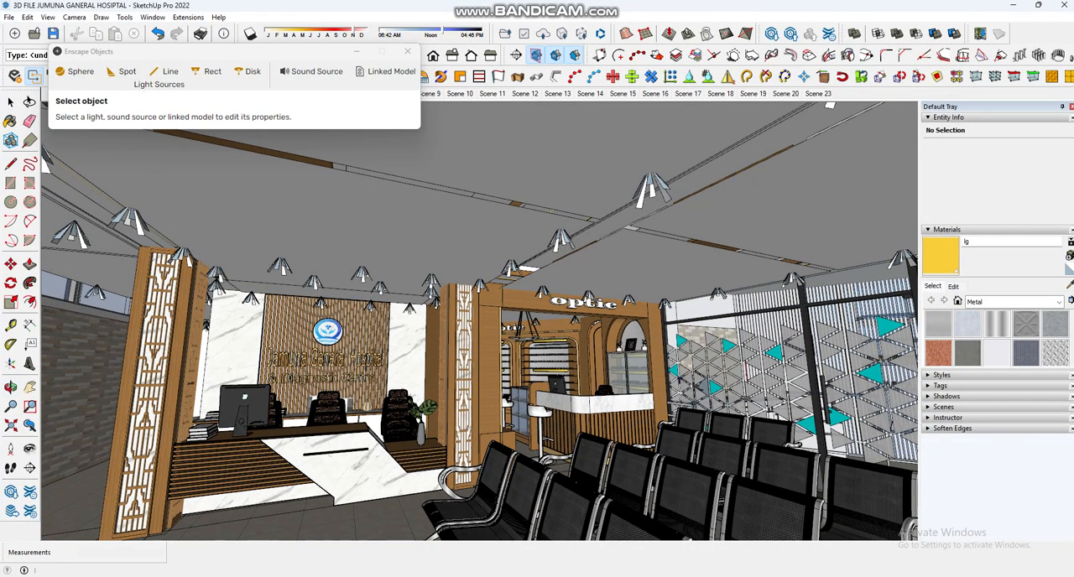
# Step: Close the Enscape Objects window and switch to the Enscape render window
pyautogui.click(408, 51)
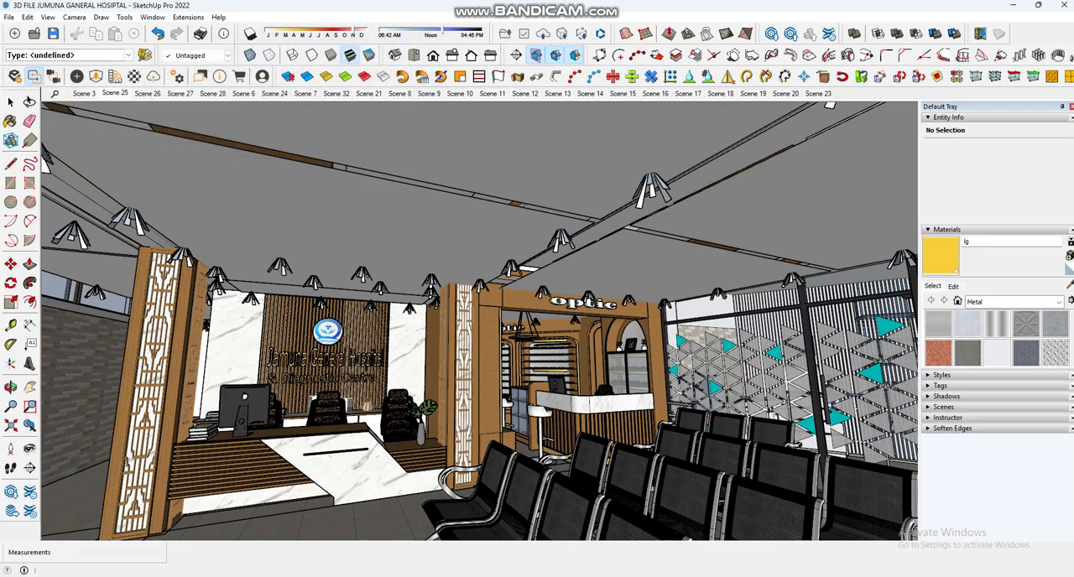
pyautogui.moveTo(826, 575)
pyautogui.click(885, 539)
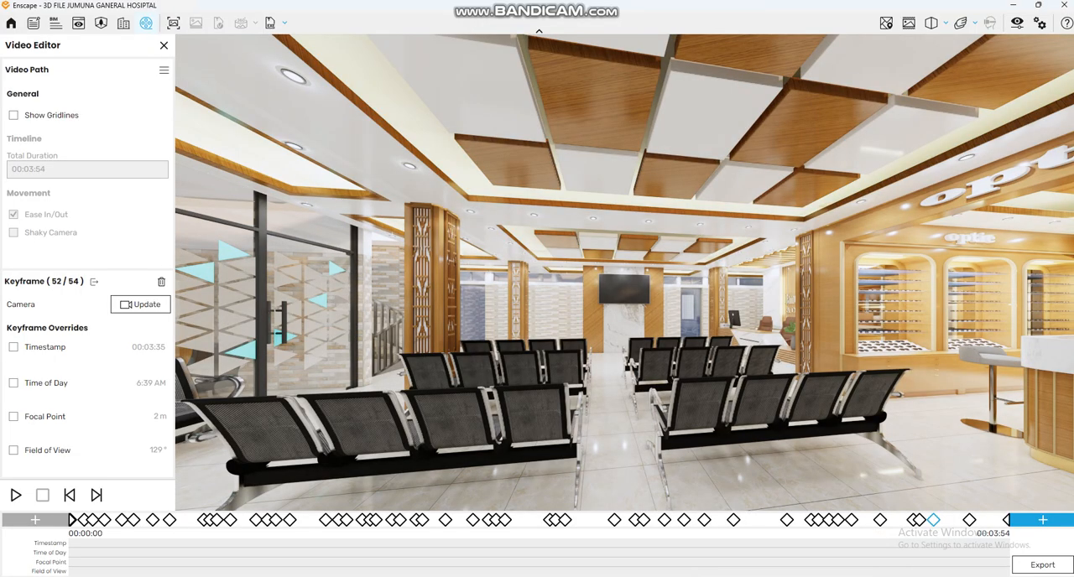
# Step: Examine the rendered waiting hall's ceiling lighting, patterned columns and glass entrance from several viewpoints
pyautogui.moveTo(625, 285); pyautogui.dragTo(690, 264)
pyautogui.moveTo(624, 273); pyautogui.dragTo(674, 272, button='right')
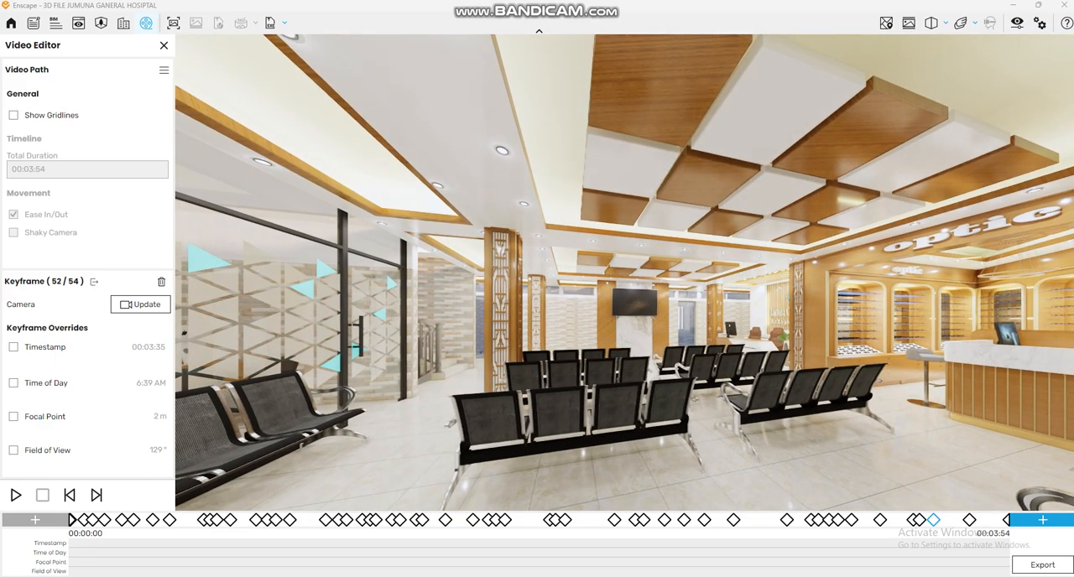
pyautogui.scroll(-1, 625, 272)
pyautogui.moveTo(625, 272); pyautogui.dragTo(747, 273, button='right')
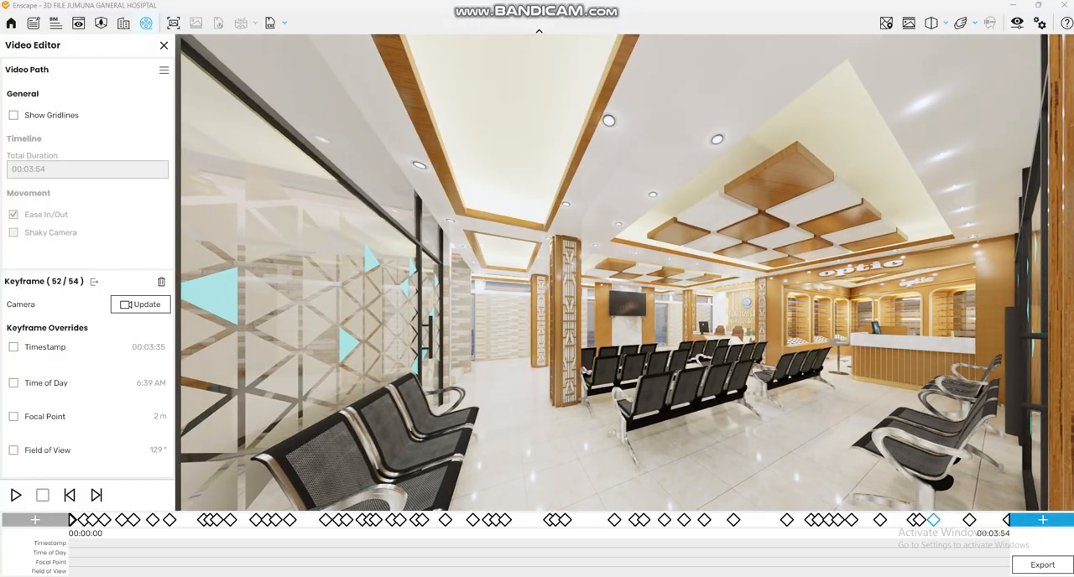
pyautogui.press('w')
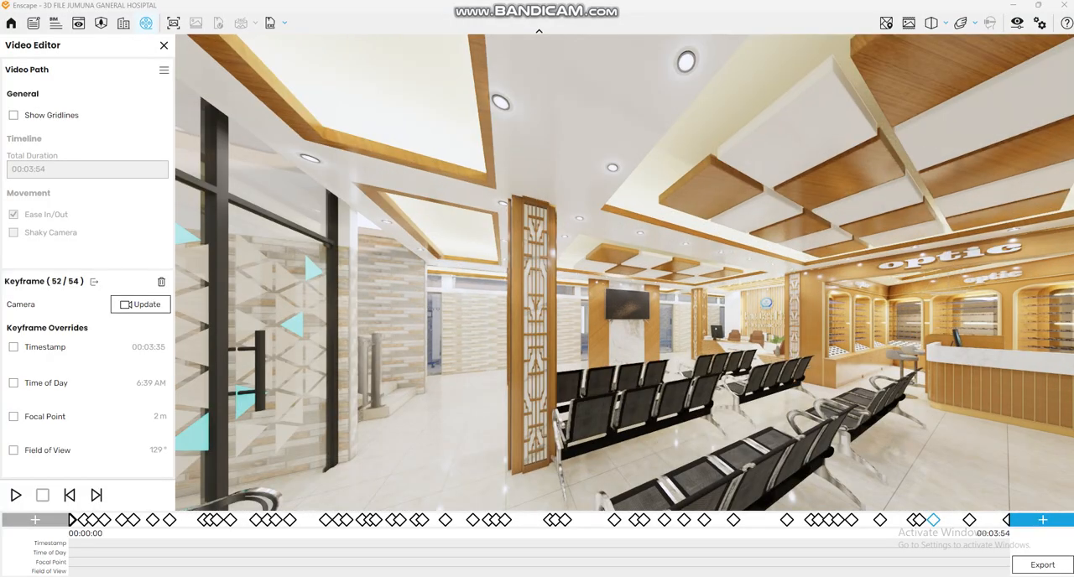
pyautogui.press('s')
pyautogui.press('w')
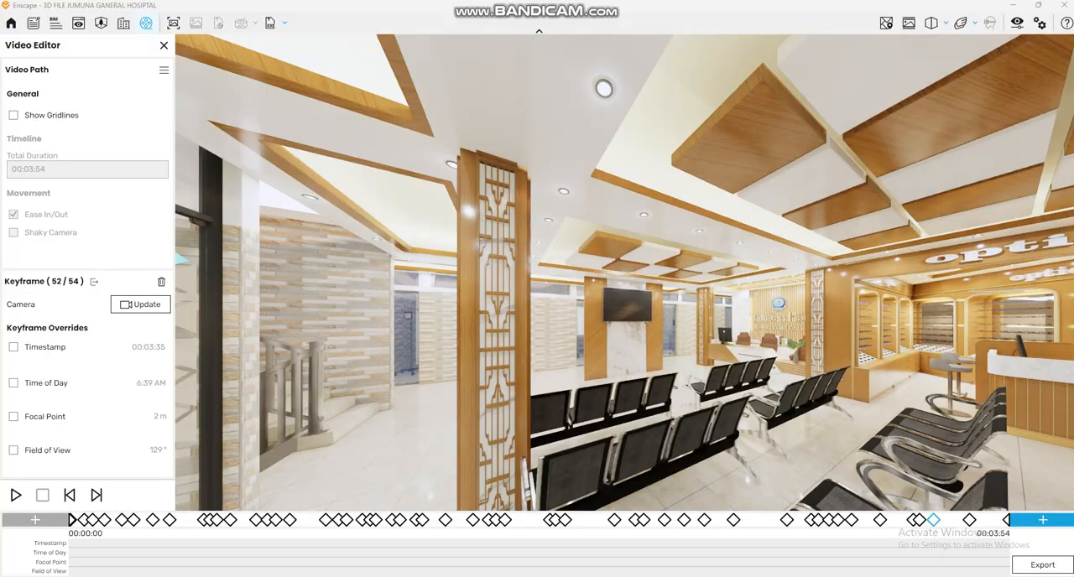
pyautogui.press('s')
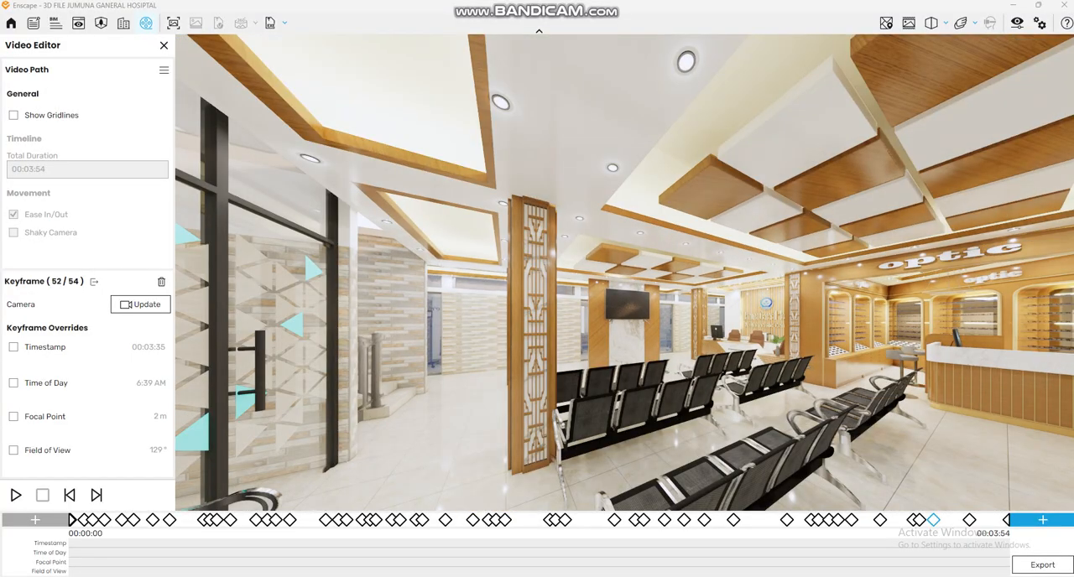
pyautogui.press('w')
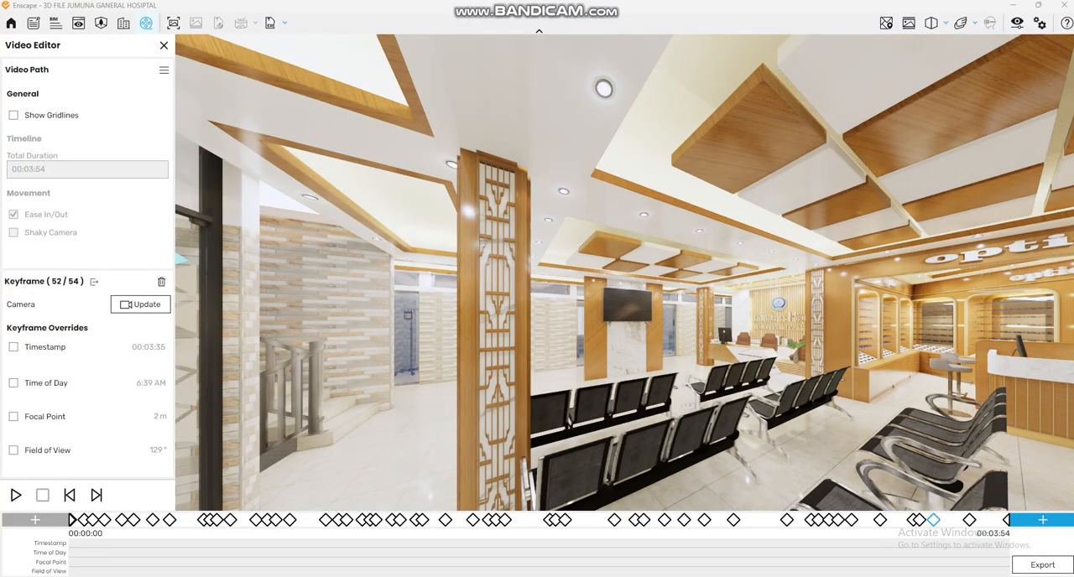
pyautogui.press('w')
pyautogui.moveTo(625, 273); pyautogui.dragTo(593, 382)
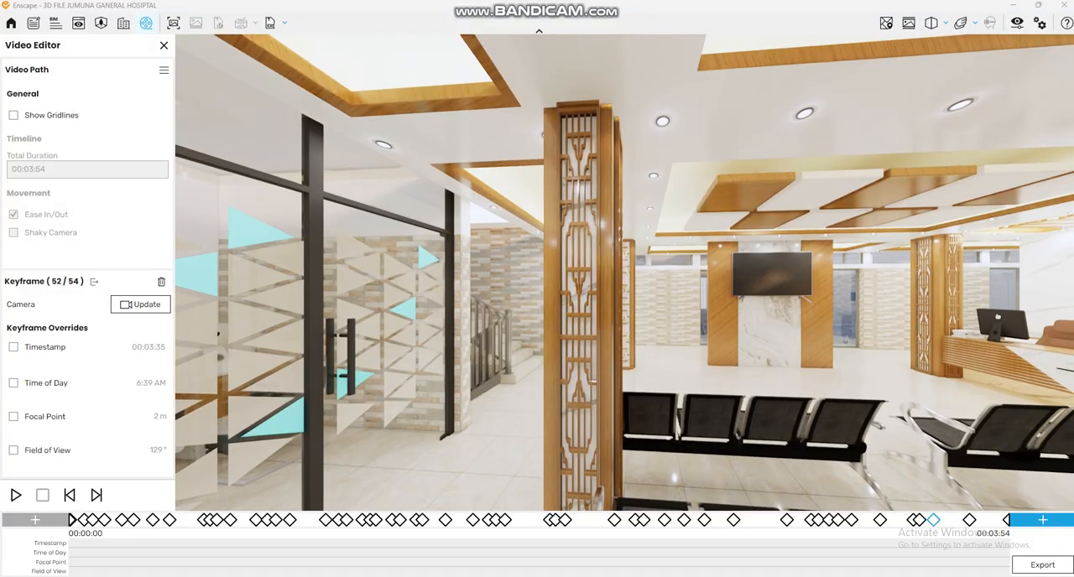
pyautogui.click(164, 69)
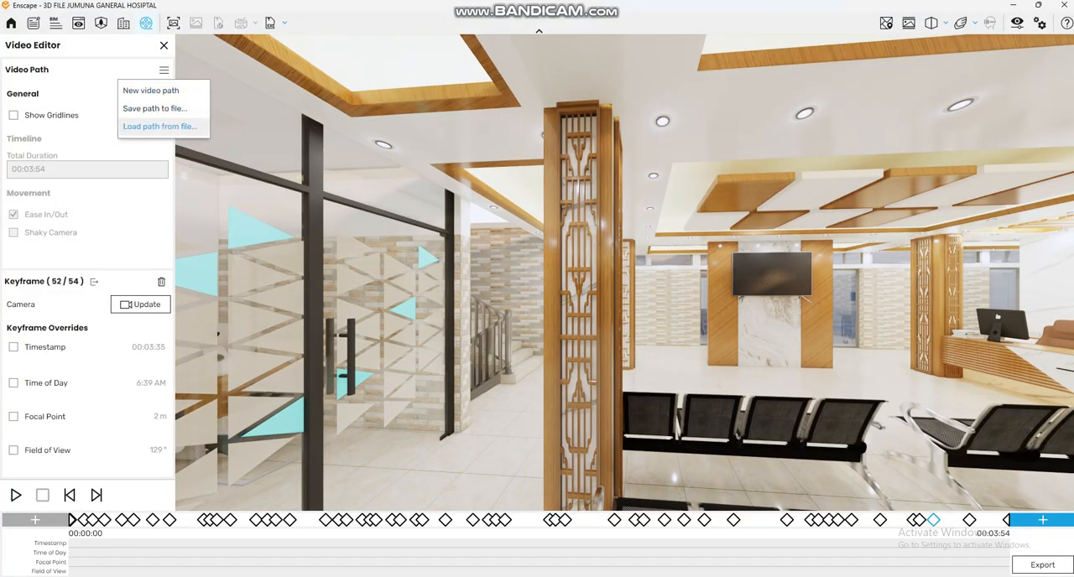
pyautogui.click(150, 90)
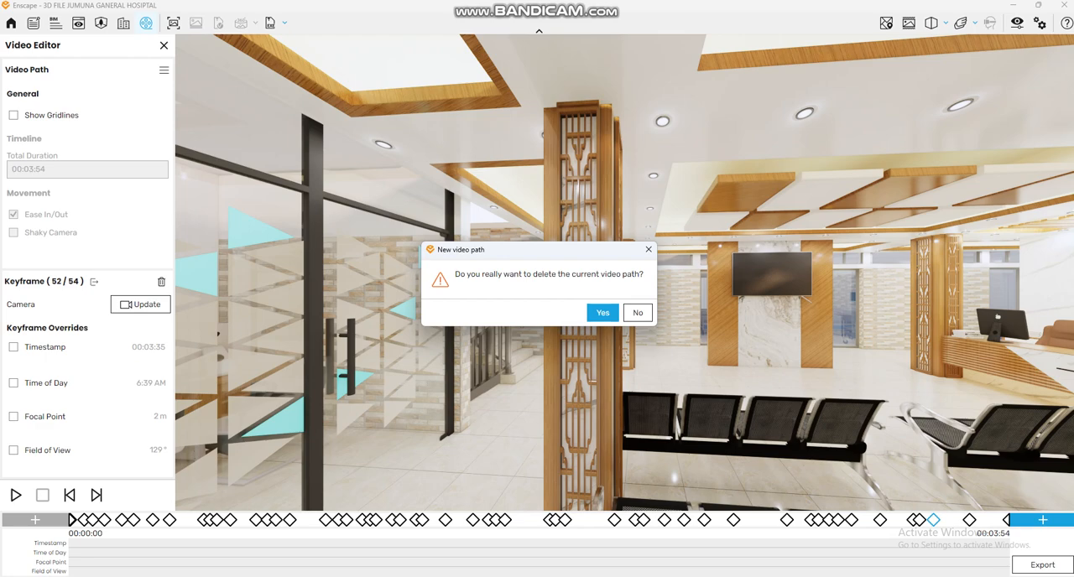
pyautogui.click(637, 313)
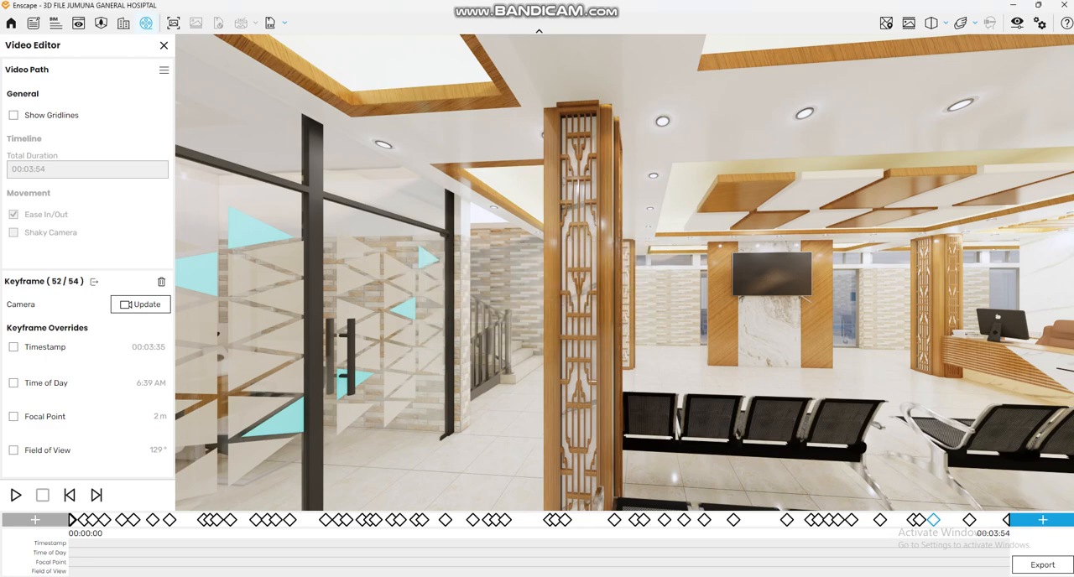
# Step: Save the current video path to file as Enscape_VideoPath JUMUNA HOSPITAL, replacing the existing file
pyautogui.click(164, 70)
pyautogui.click(155, 108)
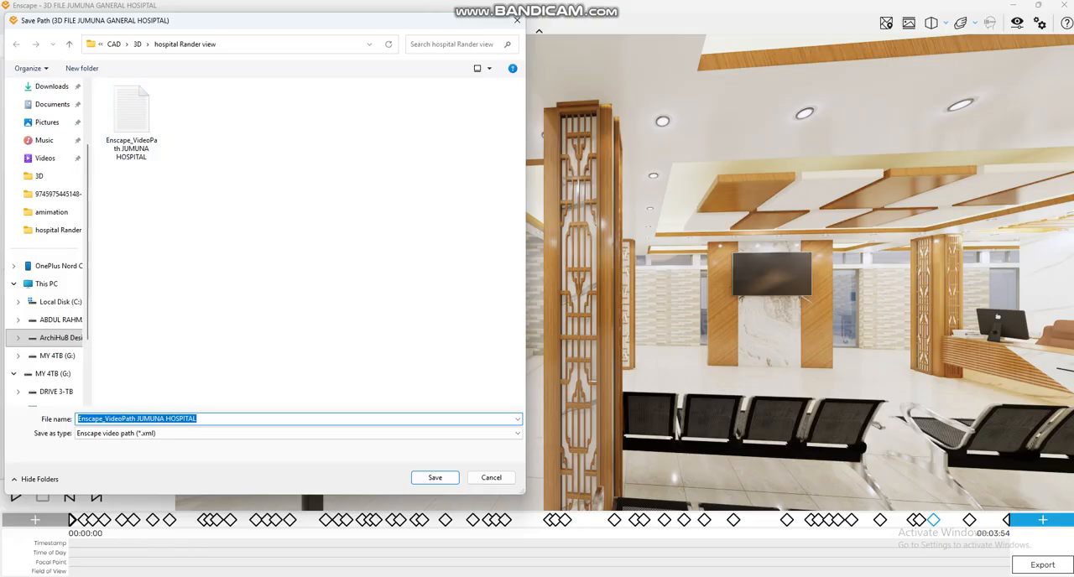
pyautogui.press('Return')
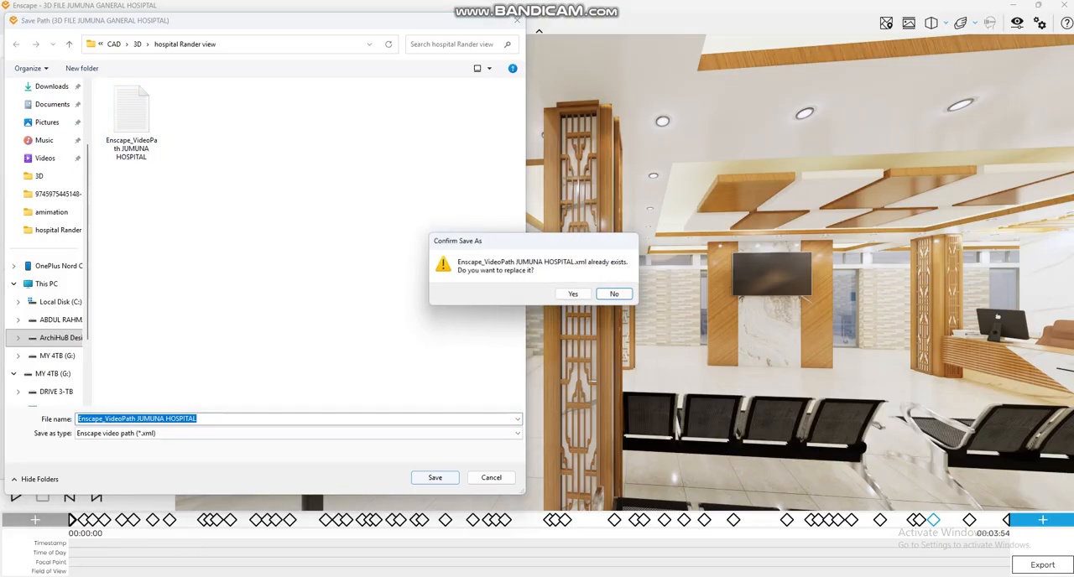
pyautogui.click(576, 294)
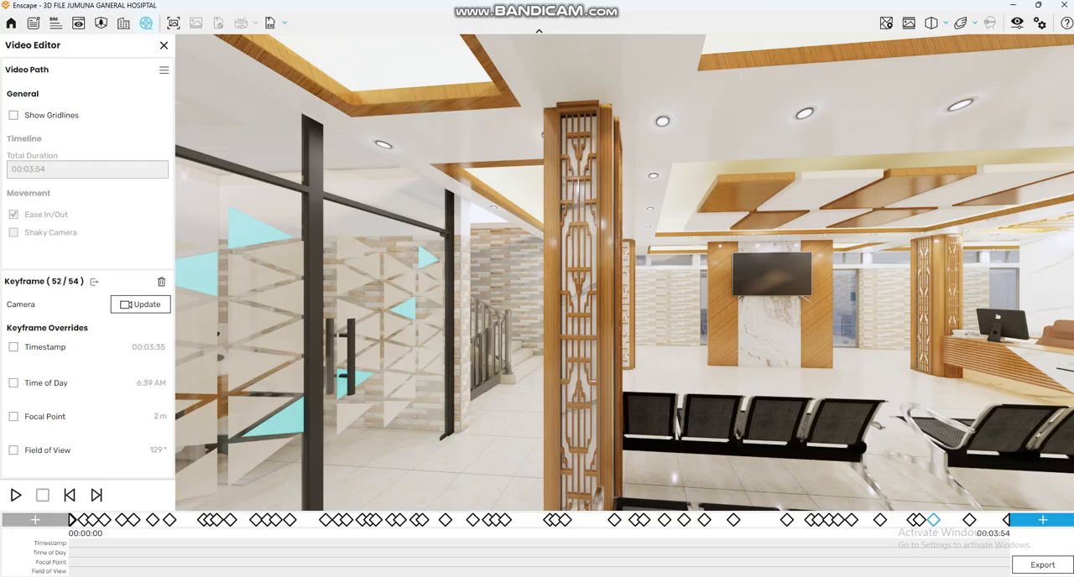
# Step: Start a new video path and frame the view down the waiting hall from between the patterned wood columns
pyautogui.click(164, 69)
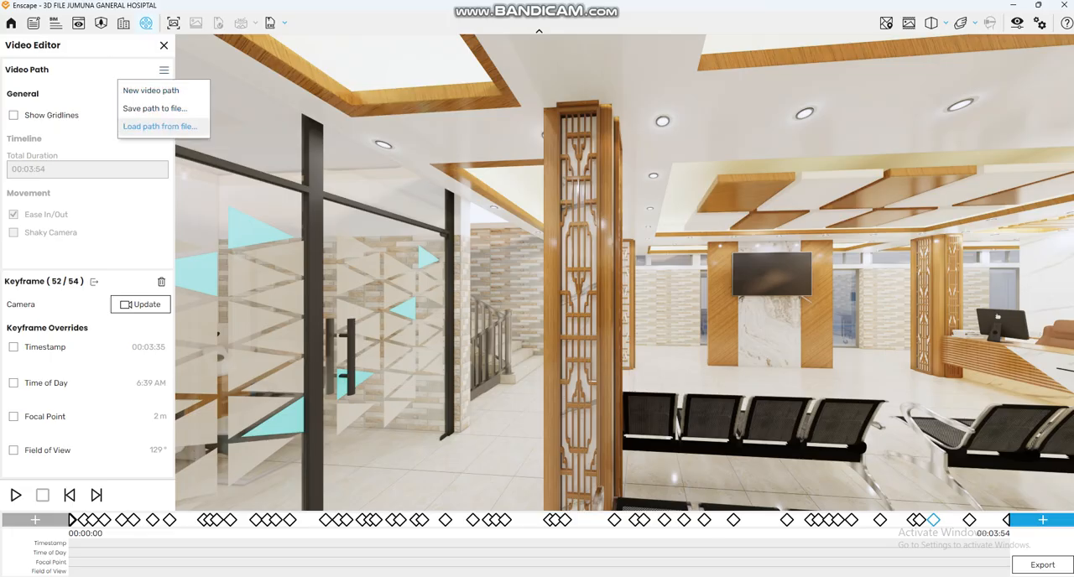
pyautogui.click(159, 91)
pyautogui.click(603, 313)
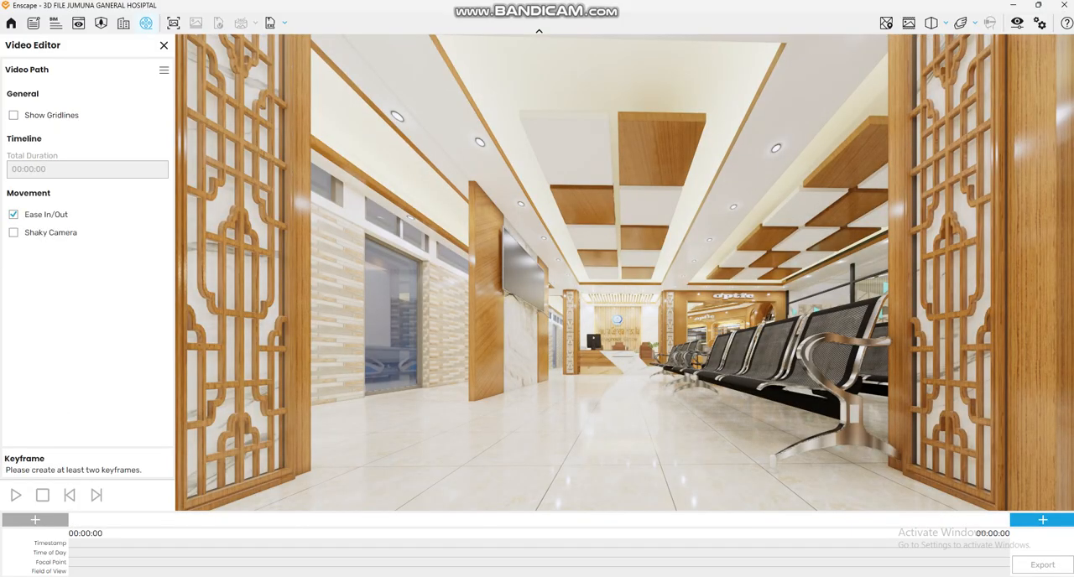
pyautogui.moveTo(603, 313); pyautogui.dragTo(625, 327)
pyautogui.press('s')
pyautogui.press('w')
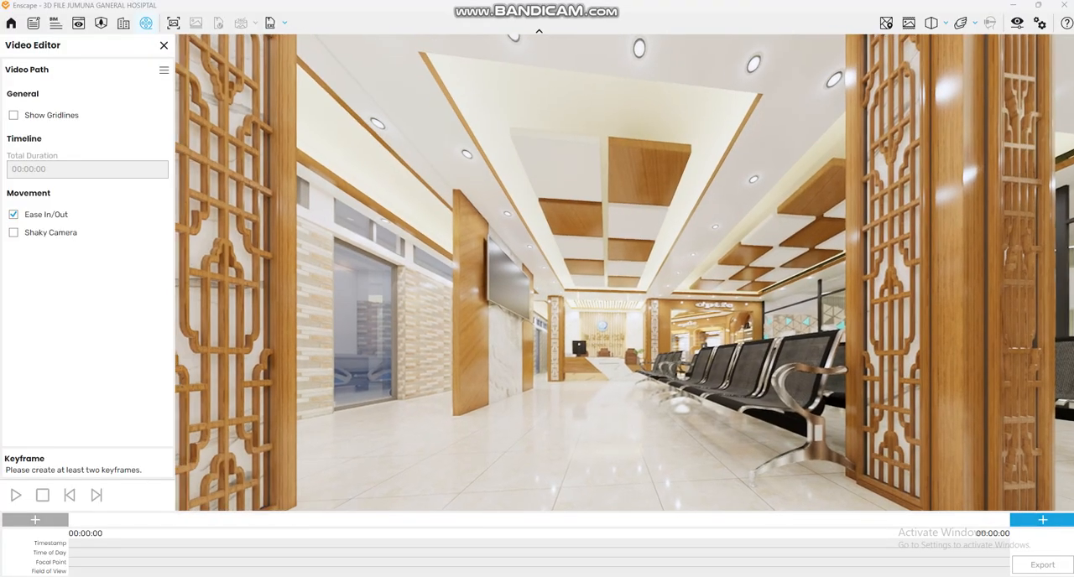
pyautogui.press('s')
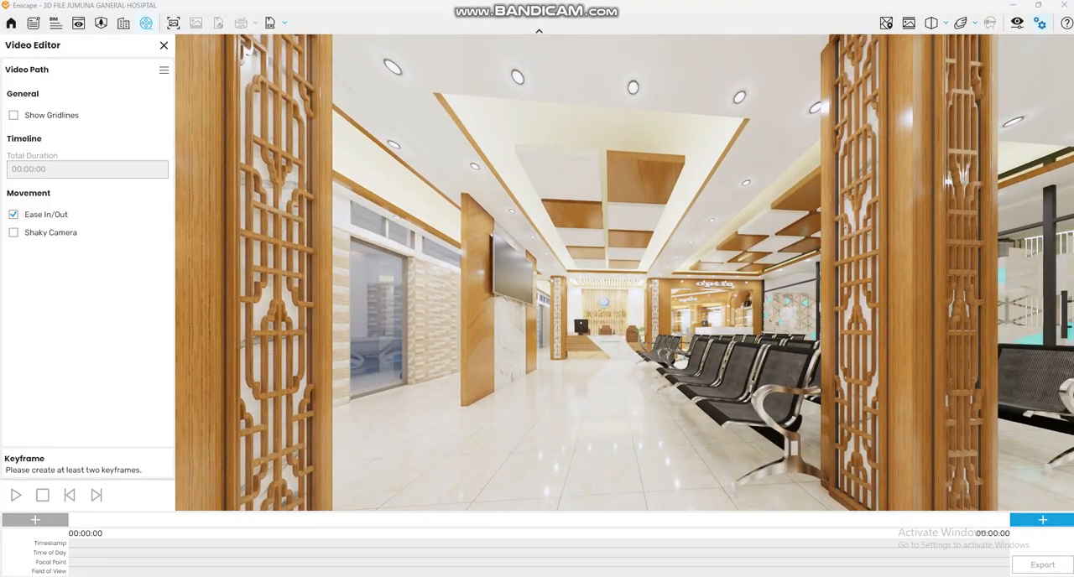
# Step: Set the camera exposure to 64% and the horizontal field of view to 118° in the visual settings, then minimize them
pyautogui.click(1017, 22)
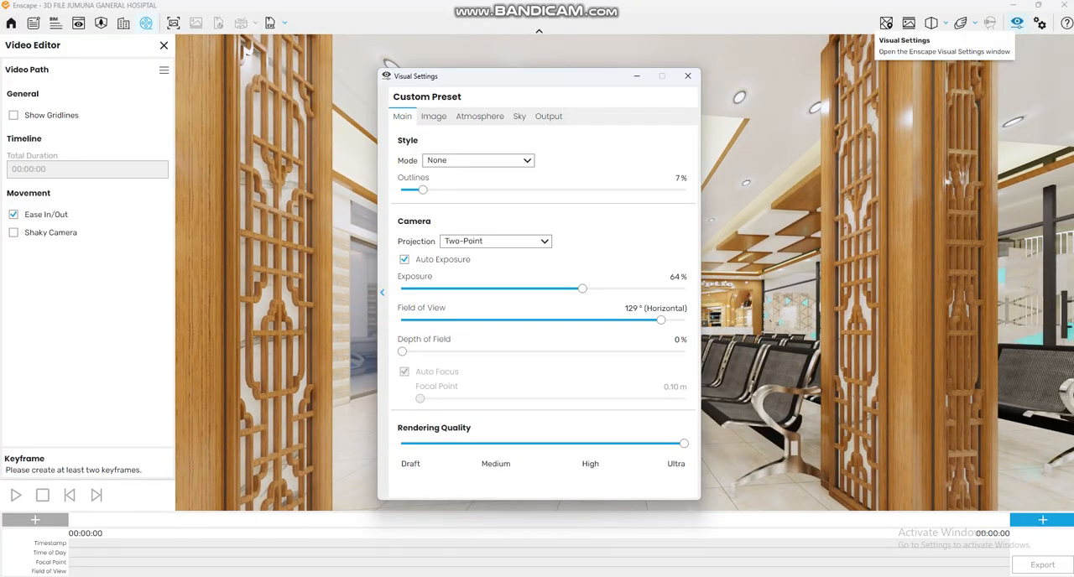
pyautogui.moveTo(582, 288); pyautogui.dragTo(577, 288)
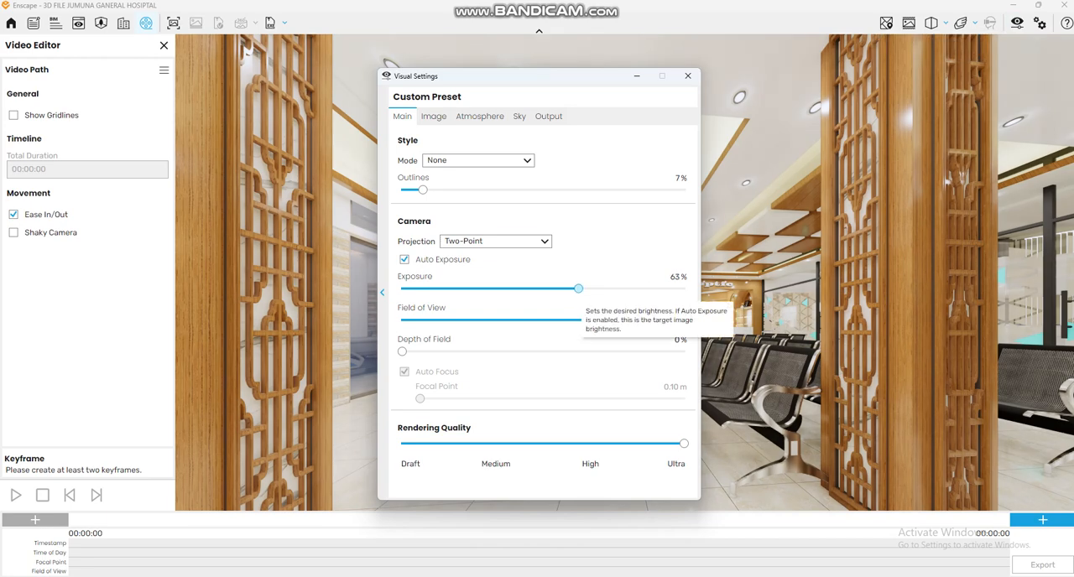
pyautogui.moveTo(580, 288)
pyautogui.mouseDown()
pyautogui.moveTo(432, 288)
pyautogui.moveTo(580, 288)
pyautogui.mouseUp()
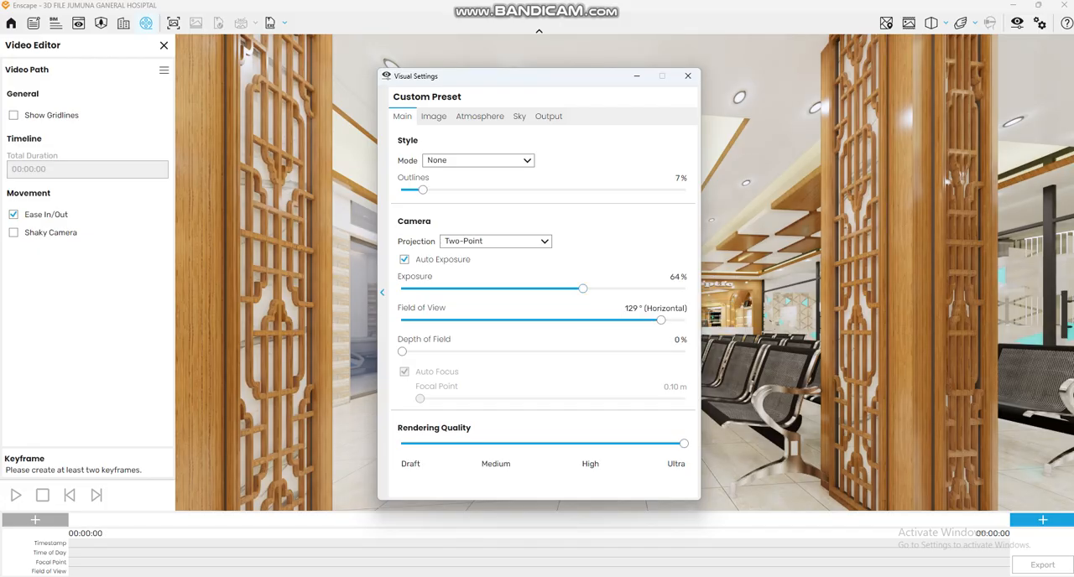
pyautogui.moveTo(661, 320); pyautogui.dragTo(637, 320)
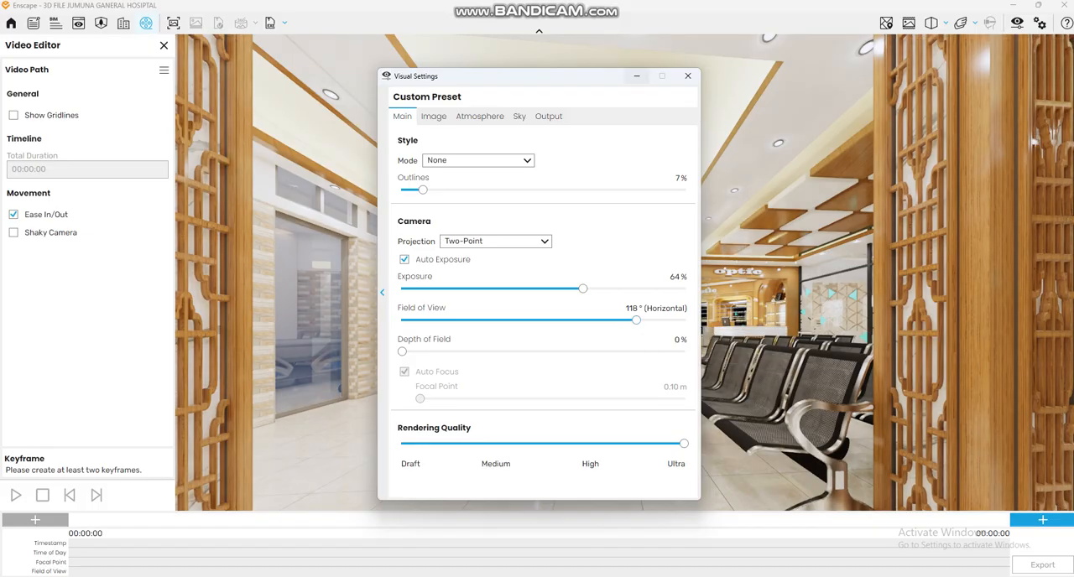
pyautogui.click(637, 77)
# Step: Reframe the camera behind the patterned columns to look along the seating toward the reception desk and optic counter
pyautogui.moveTo(623, 252); pyautogui.dragTo(591, 253)
pyautogui.press('s')
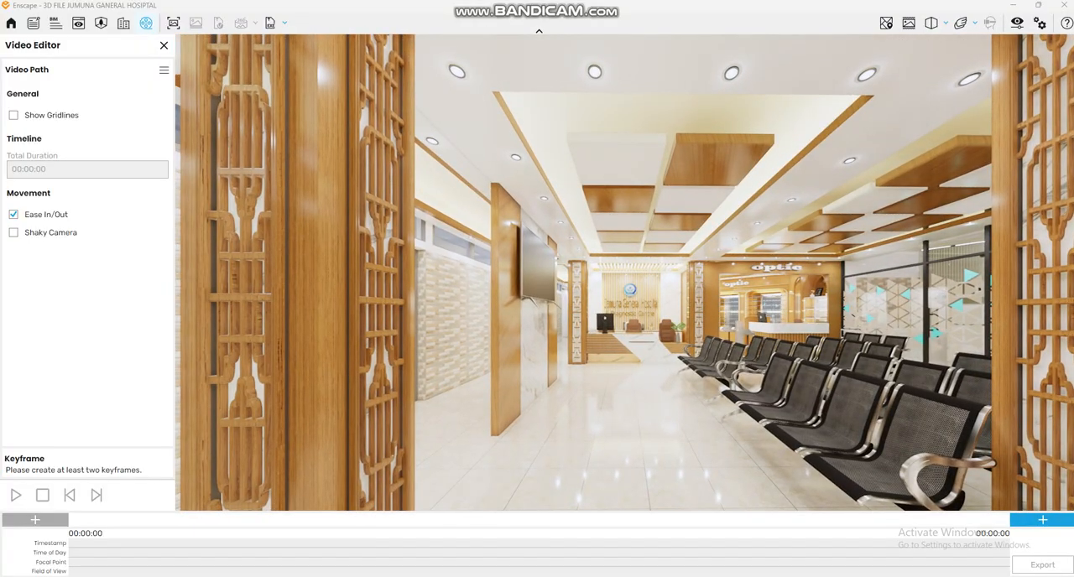